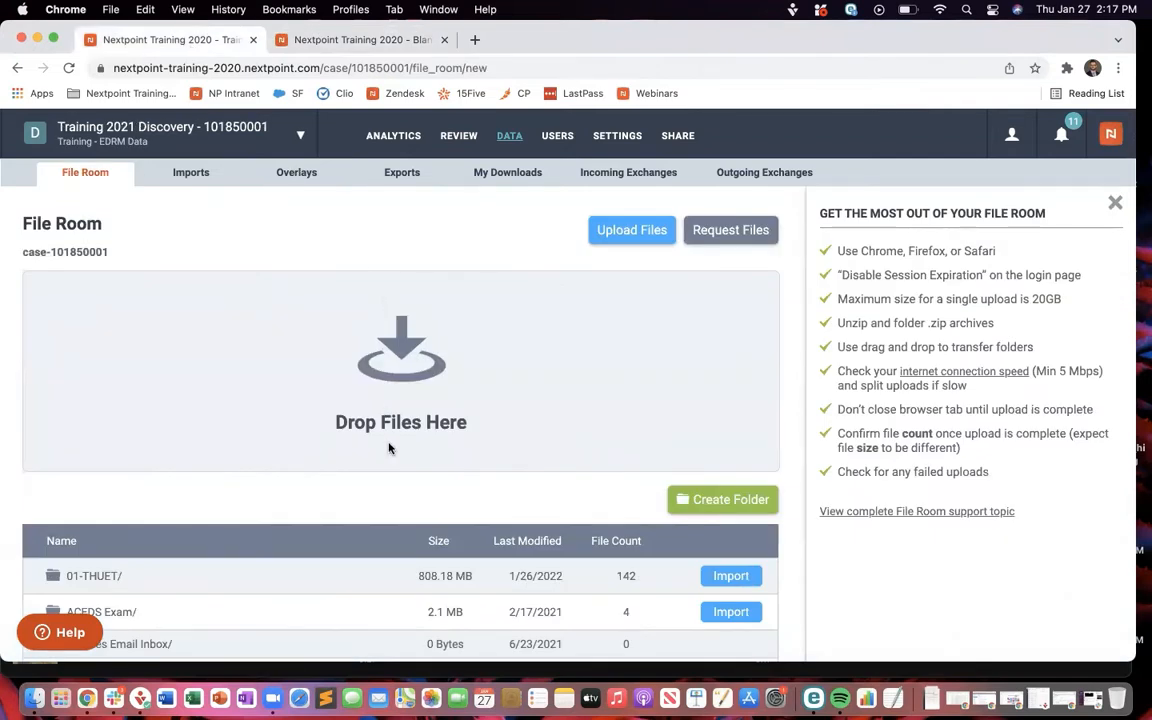
Select the first PST mailbox file in the EDRM Emails folder and start an import for it.
{"action": "scroll", "coordinate": [406, 509], "scroll_direction": "down", "scroll_amount": 5}
{"action": "scroll", "coordinate": [411, 510], "scroll_direction": "down", "scroll_amount": 5}
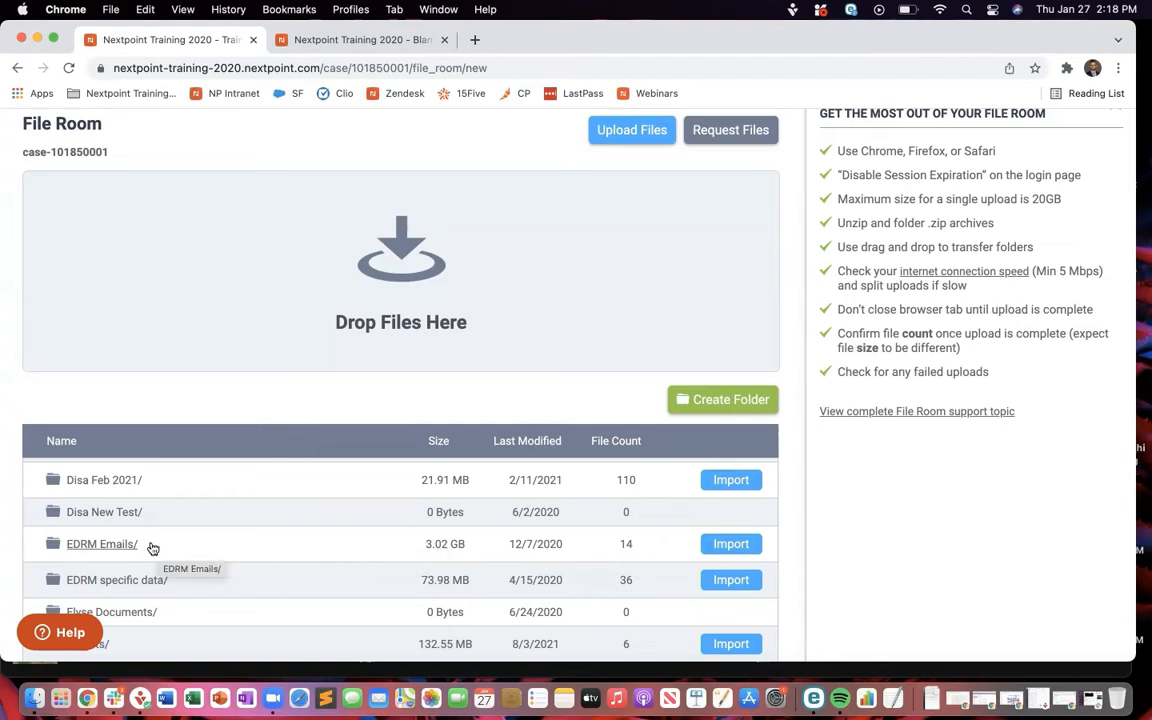
{"action": "left_click", "coordinate": [121, 545]}
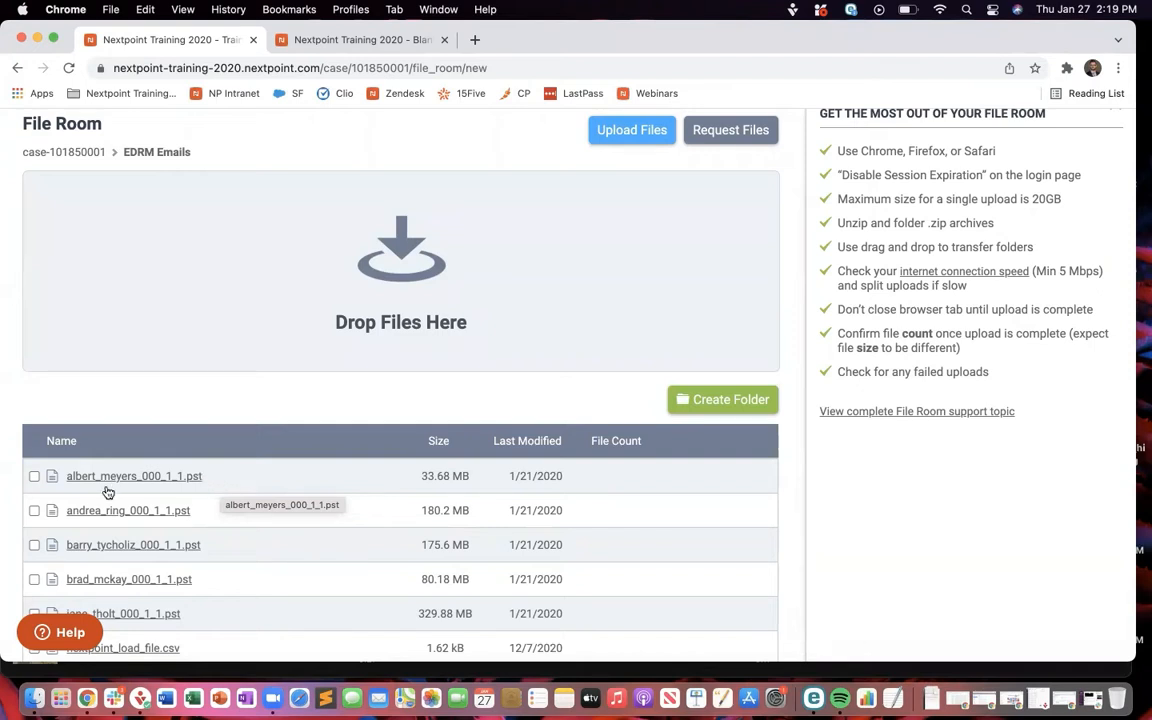
{"action": "left_click", "coordinate": [34, 478]}
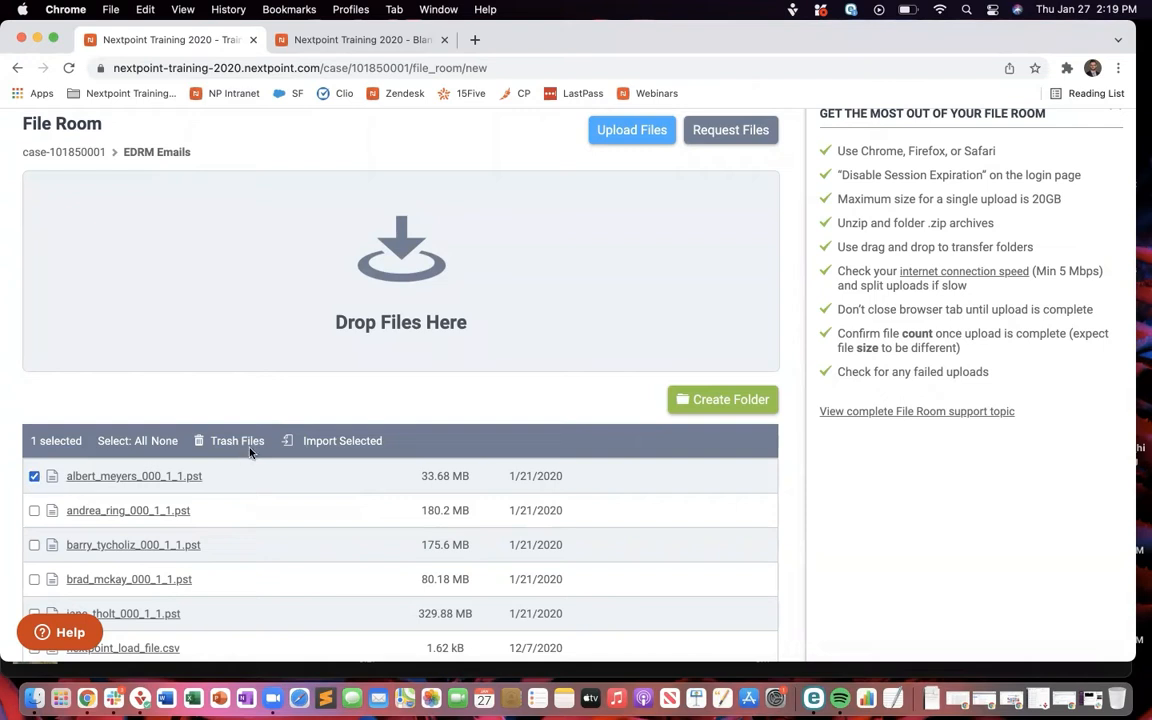
{"action": "left_click", "coordinate": [352, 443]}
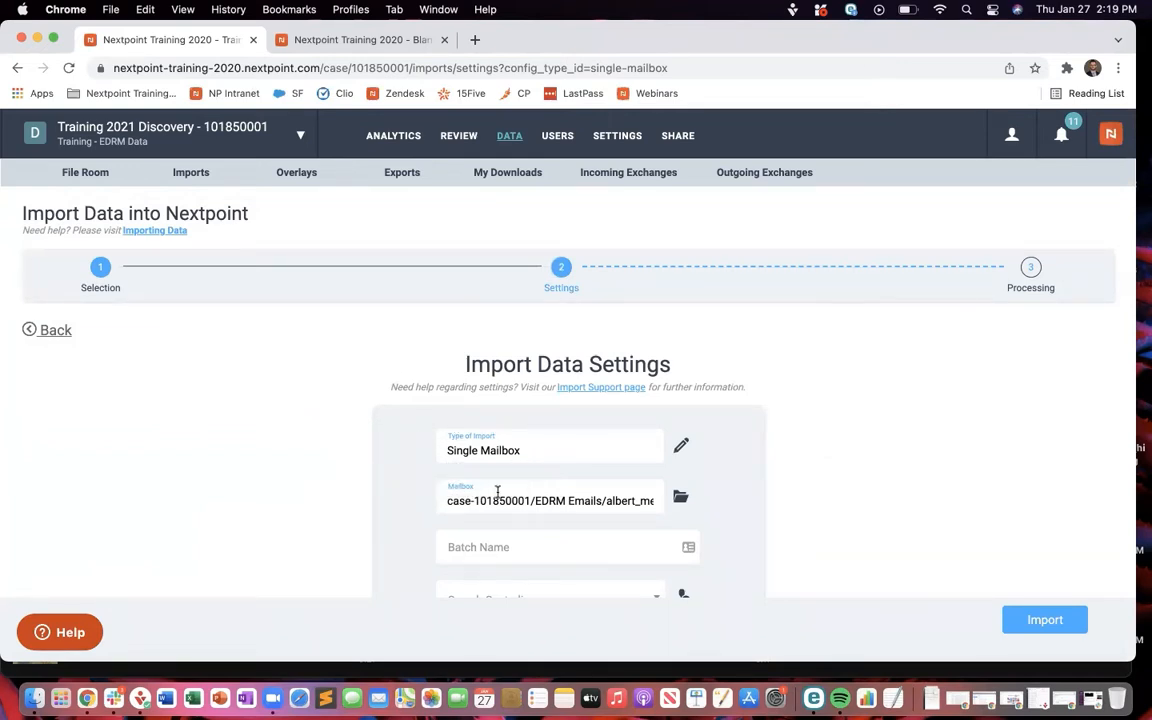
Check the case number in the mailbox path against the page address, and examine the folder and file name in the path.
{"action": "scroll", "coordinate": [497, 492], "scroll_direction": "down", "scroll_amount": 2}
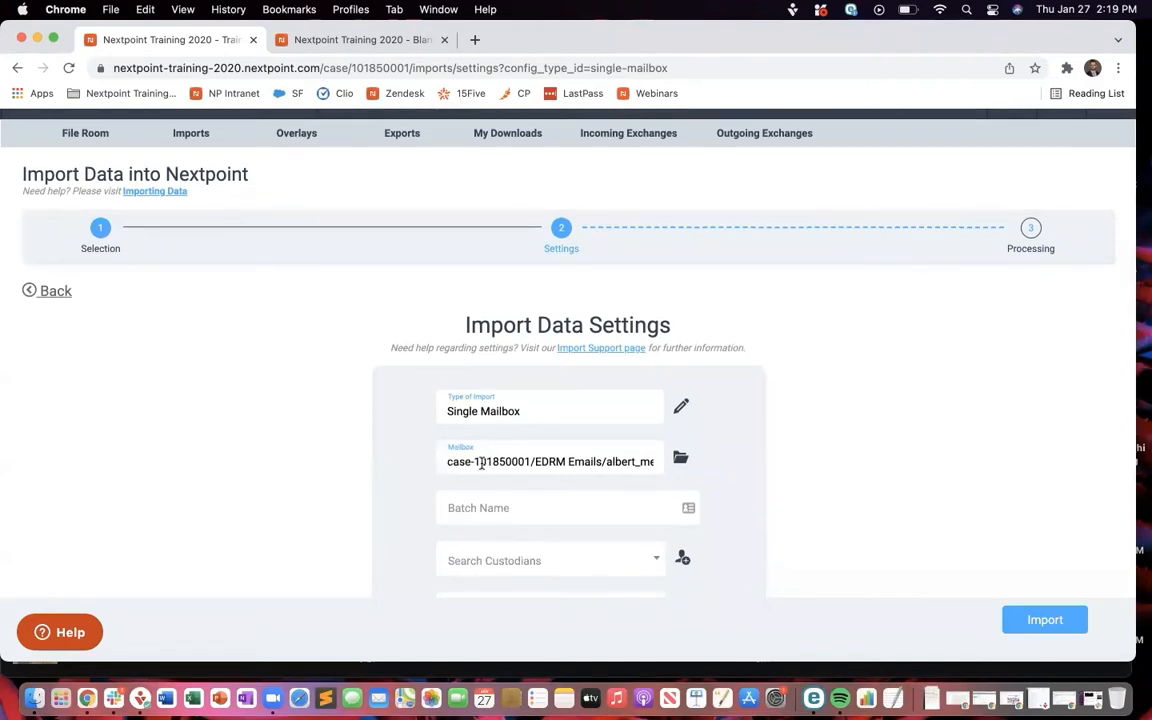
{"action": "double_click", "coordinate": [493, 461]}
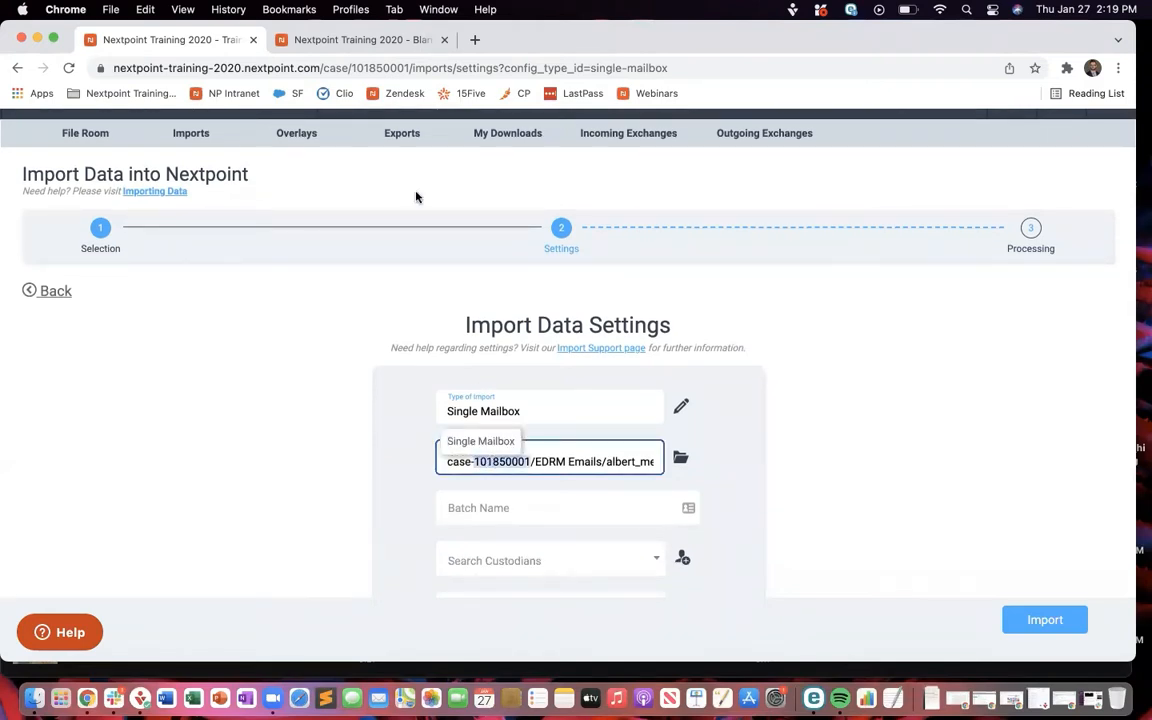
{"action": "left_click", "coordinate": [380, 68]}
{"action": "double_click", "coordinate": [380, 68]}
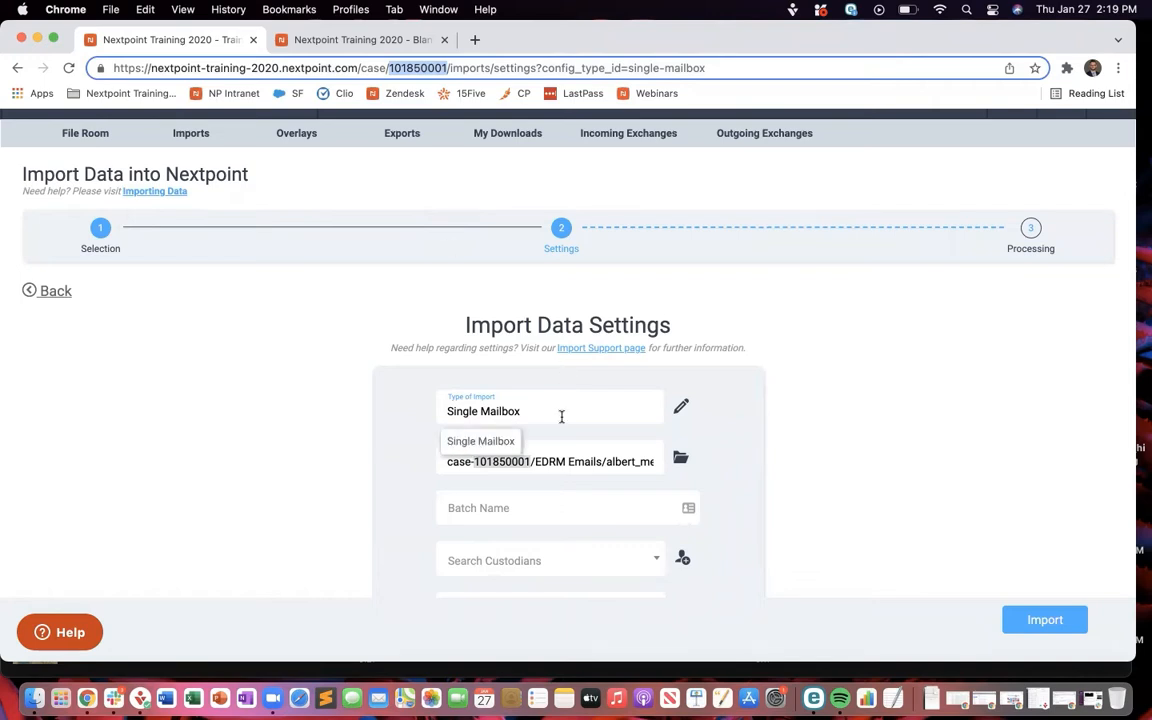
{"action": "left_click", "coordinate": [529, 459]}
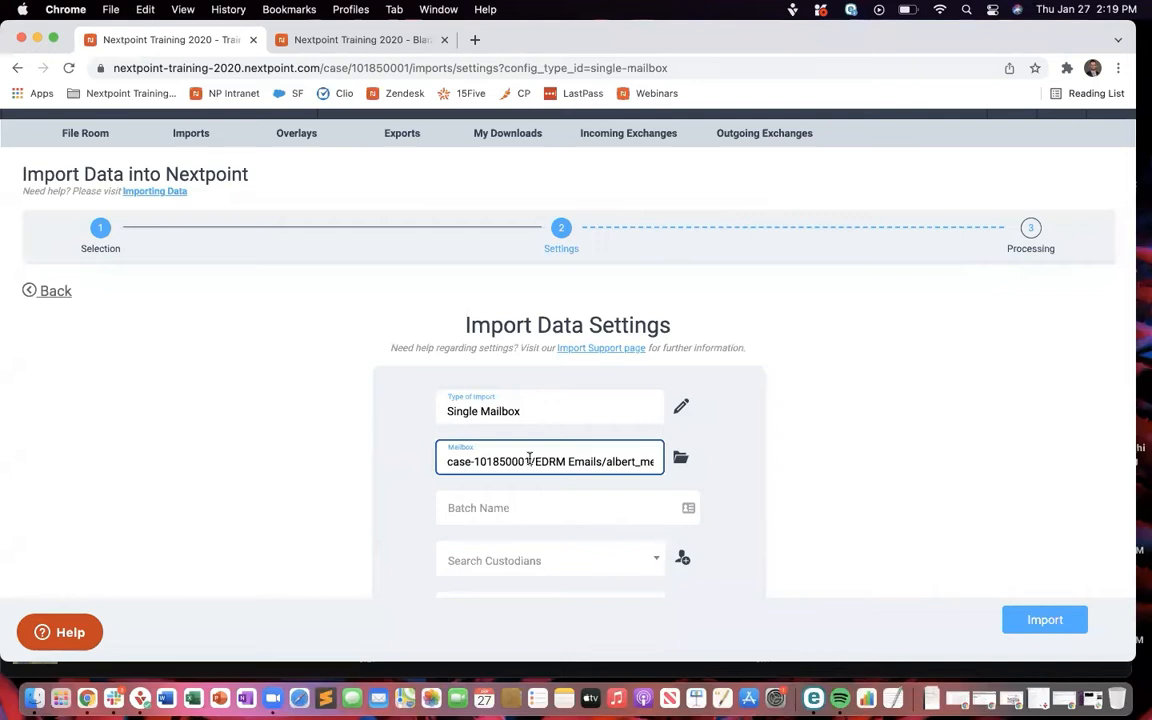
{"action": "left_click_drag", "start_coordinate": [533, 461], "coordinate": [598, 461]}
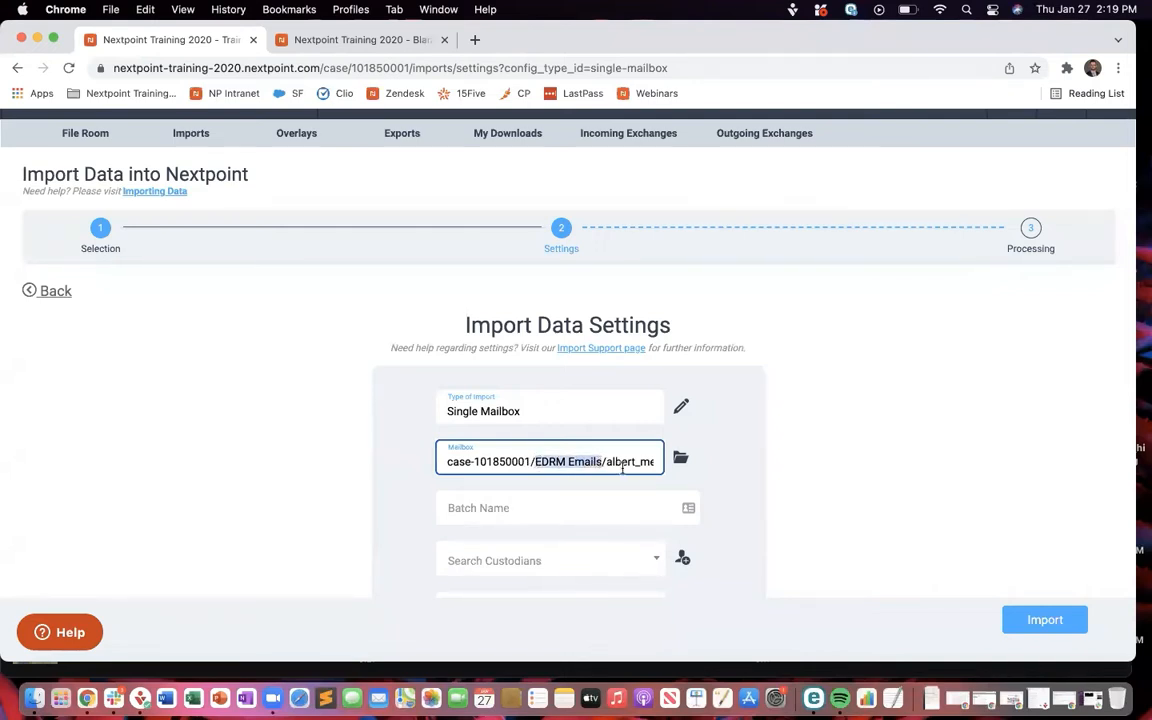
{"action": "scroll", "coordinate": [605, 460], "scroll_direction": "right", "scroll_amount": 3}
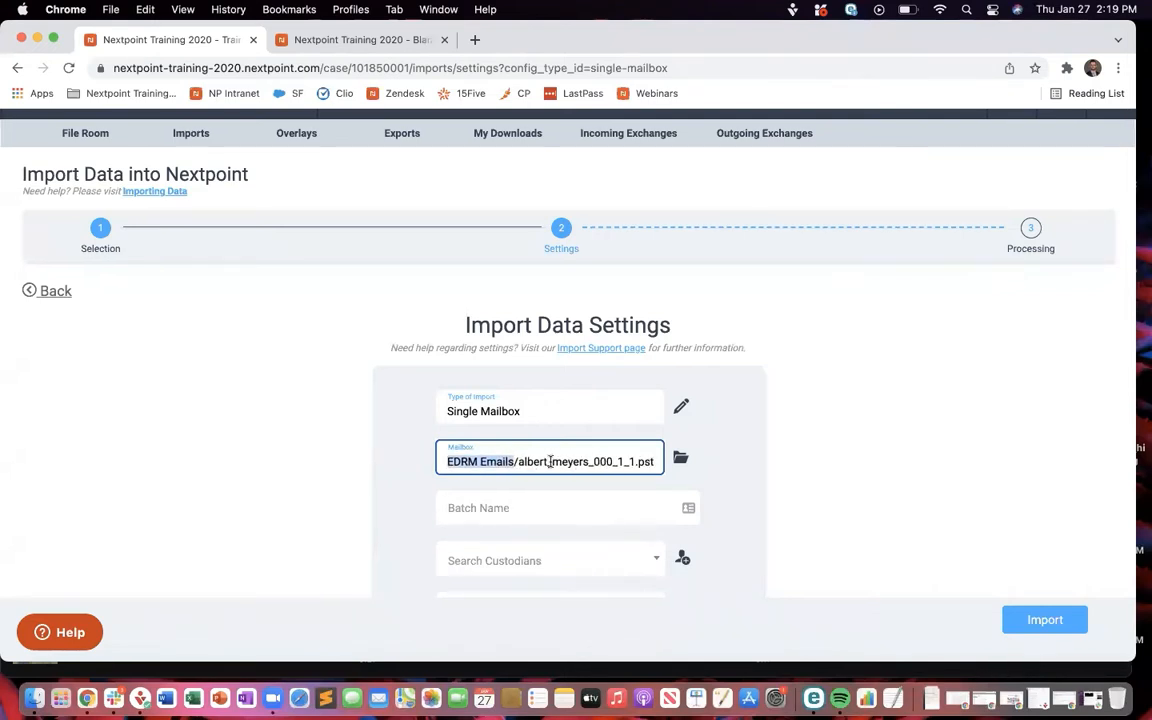
Copy the PST file name from the end of the mailbox path.
{"action": "left_click_drag", "start_coordinate": [518, 463], "coordinate": [653, 463]}
{"action": "key", "text": "cmd+c"}
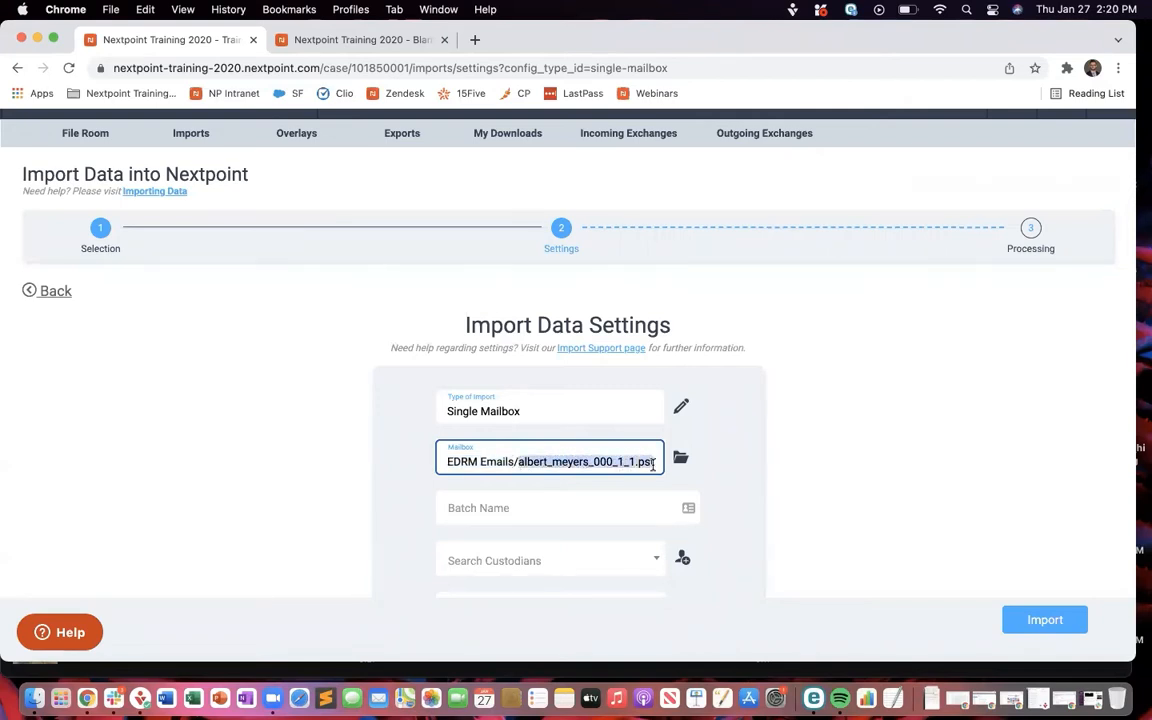
{"action": "left_click", "coordinate": [596, 463]}
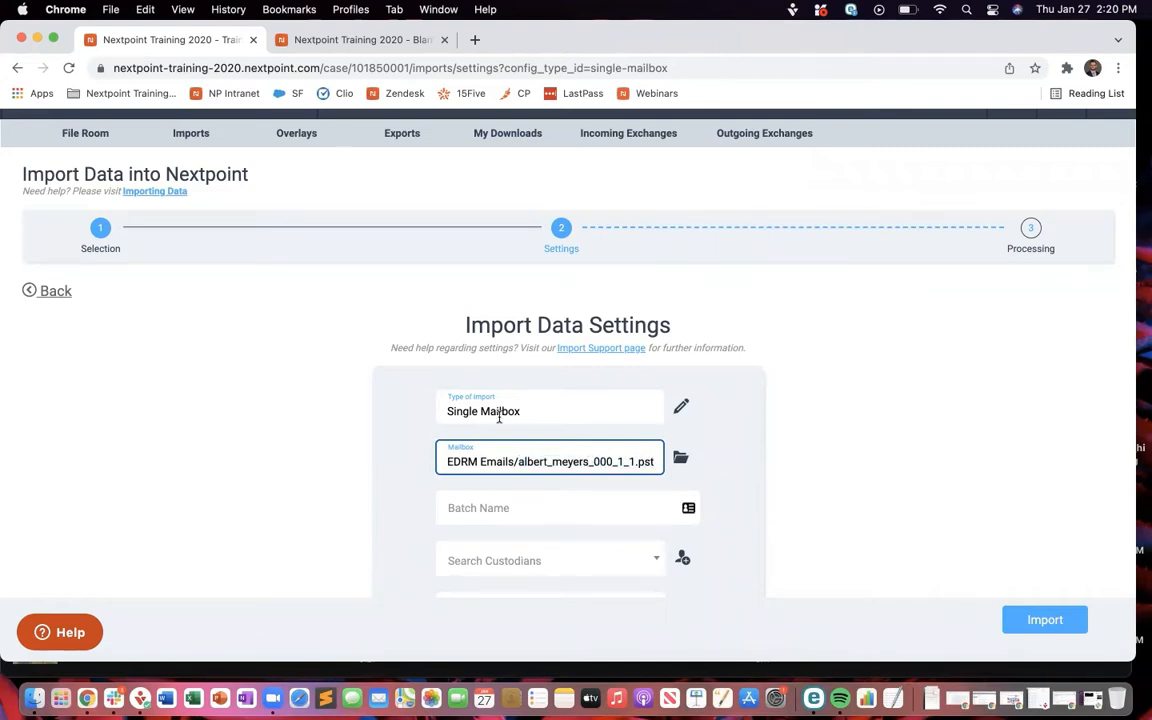
Duplicate the import settings browser tab and view the Batch Status list of imports in the copy.
{"action": "right_click", "coordinate": [226, 43]}
{"action": "left_click", "coordinate": [257, 149]}
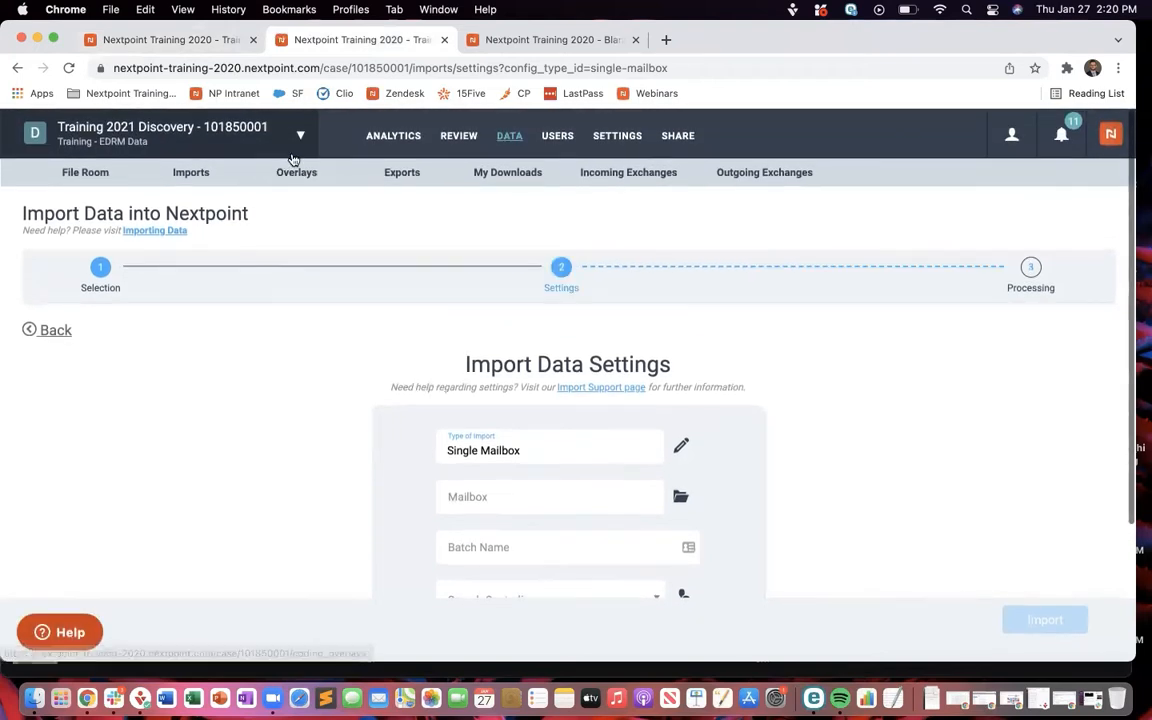
{"action": "left_click", "coordinate": [198, 184]}
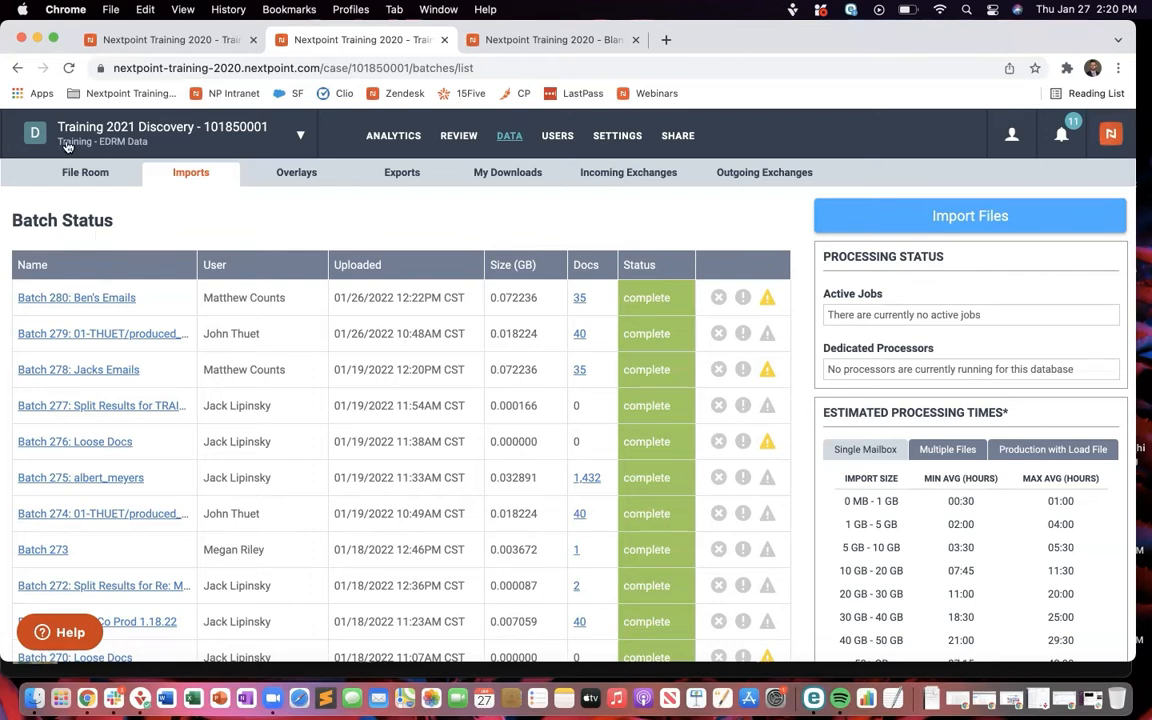
Return to the original import settings page and paste the copied PST file name as the batch name.
{"action": "left_click", "coordinate": [173, 44]}
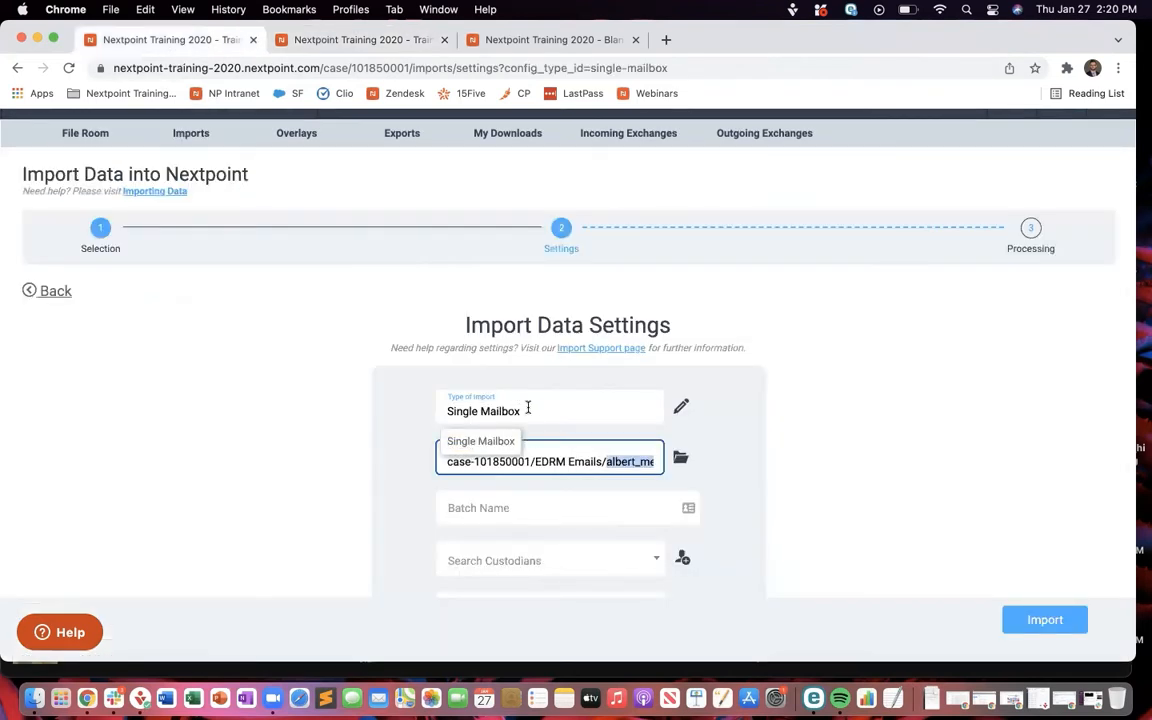
{"action": "left_click", "coordinate": [601, 512]}
{"action": "key", "text": "cmd+v"}
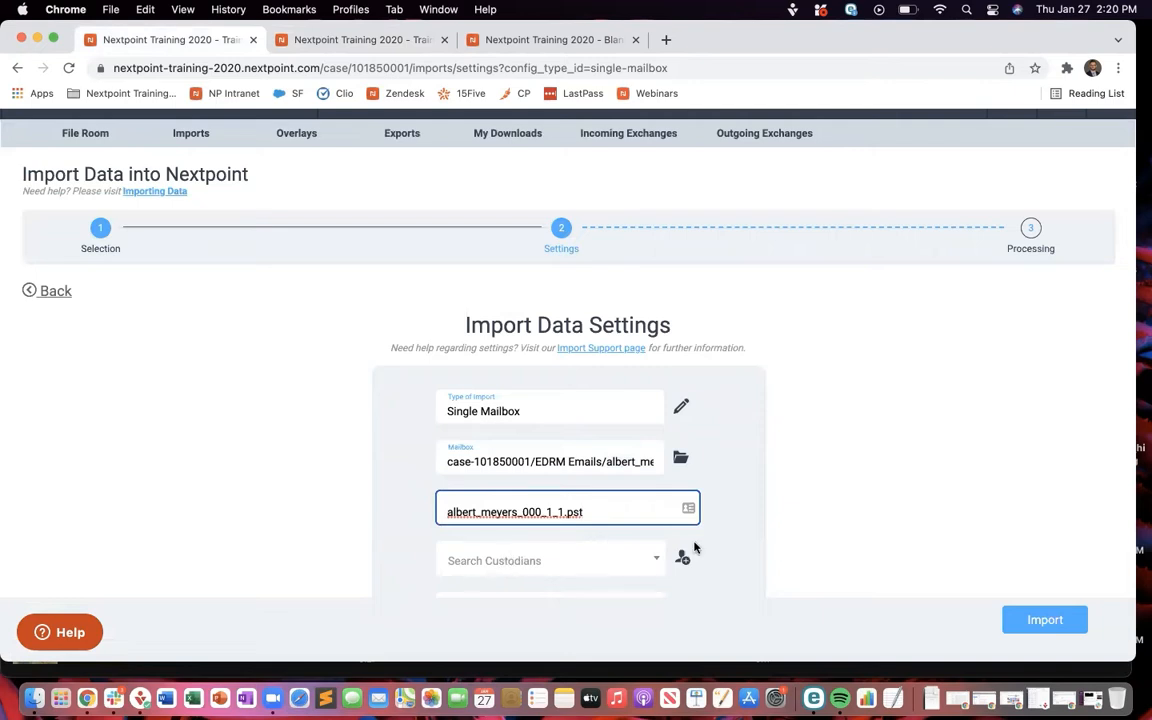
{"action": "left_click", "coordinate": [761, 540]}
Look at the Add New Custodian form, close it, and assign the mailbox owner from the existing custodians.
{"action": "scroll", "coordinate": [761, 540], "scroll_direction": "down", "scroll_amount": 2}
{"action": "scroll", "coordinate": [760, 540], "scroll_direction": "down", "scroll_amount": 1}
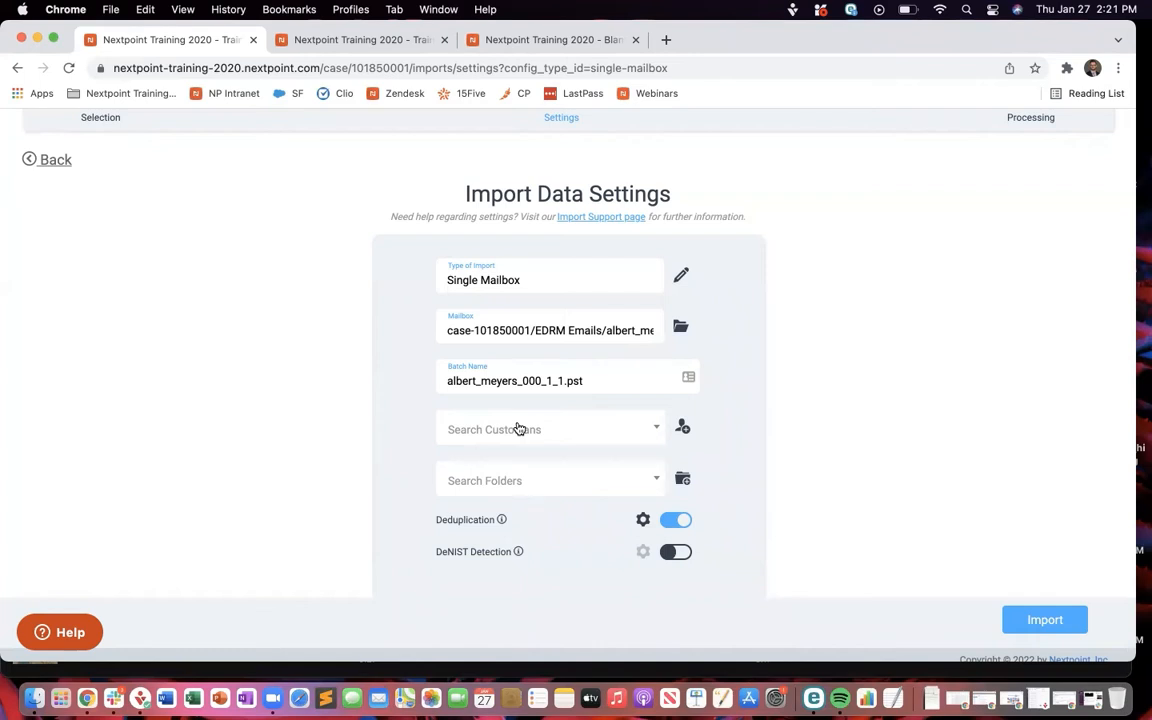
{"action": "left_click", "coordinate": [684, 432]}
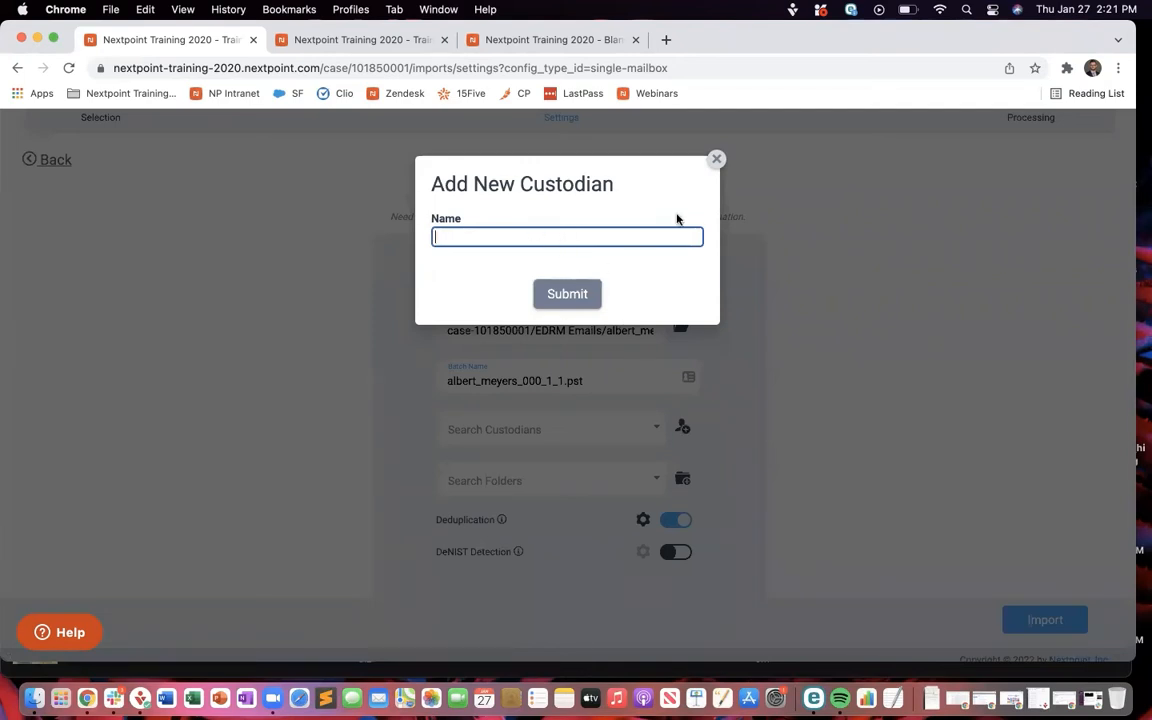
{"action": "left_click", "coordinate": [716, 159]}
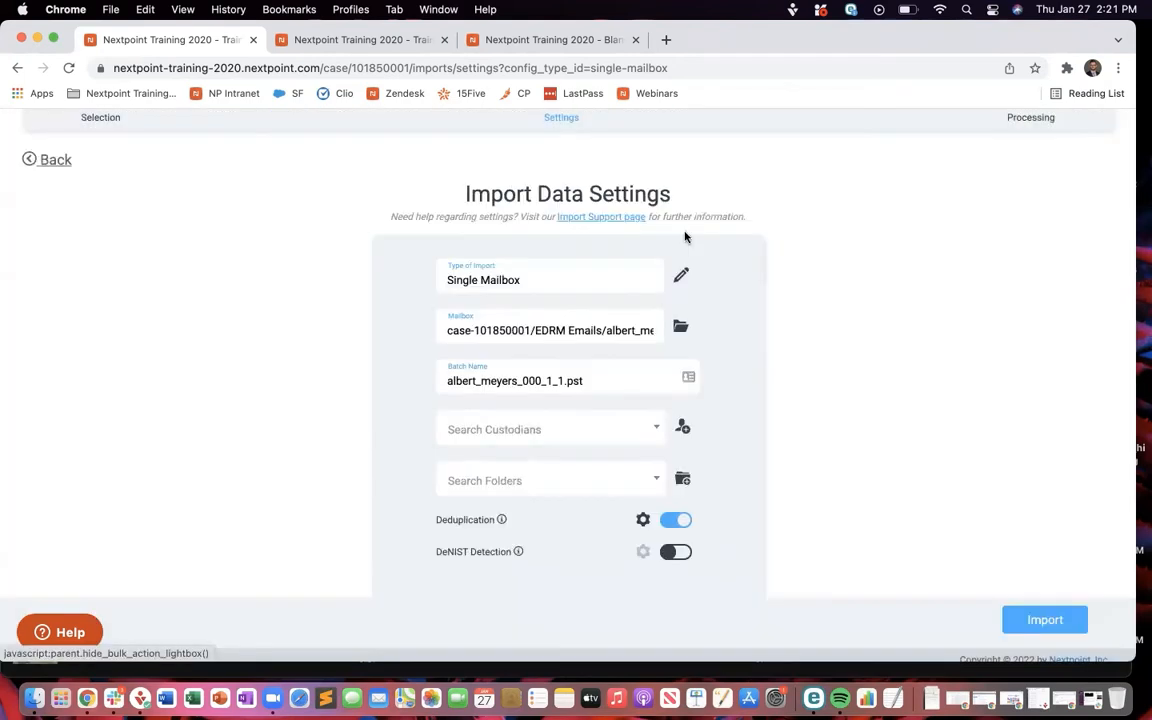
{"action": "left_click", "coordinate": [580, 431]}
{"action": "left_click", "coordinate": [552, 515]}
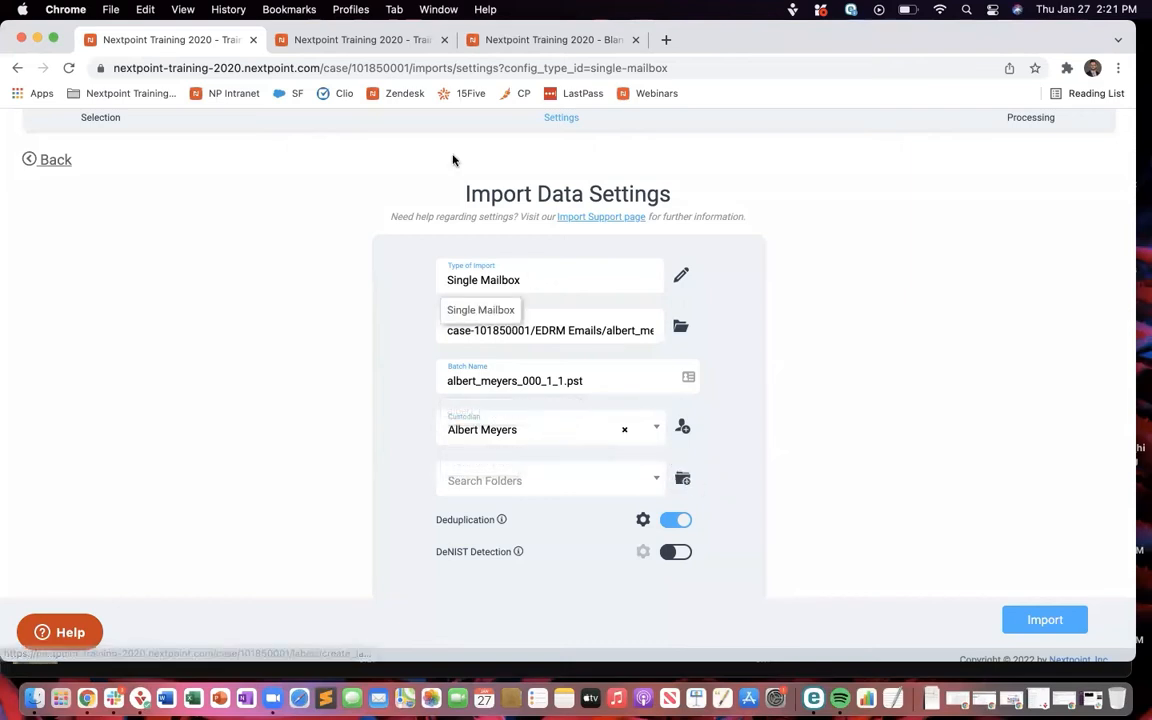
In the duplicated tab, look through the review folders and open the list of unfoldered documents.
{"action": "left_click", "coordinate": [375, 42]}
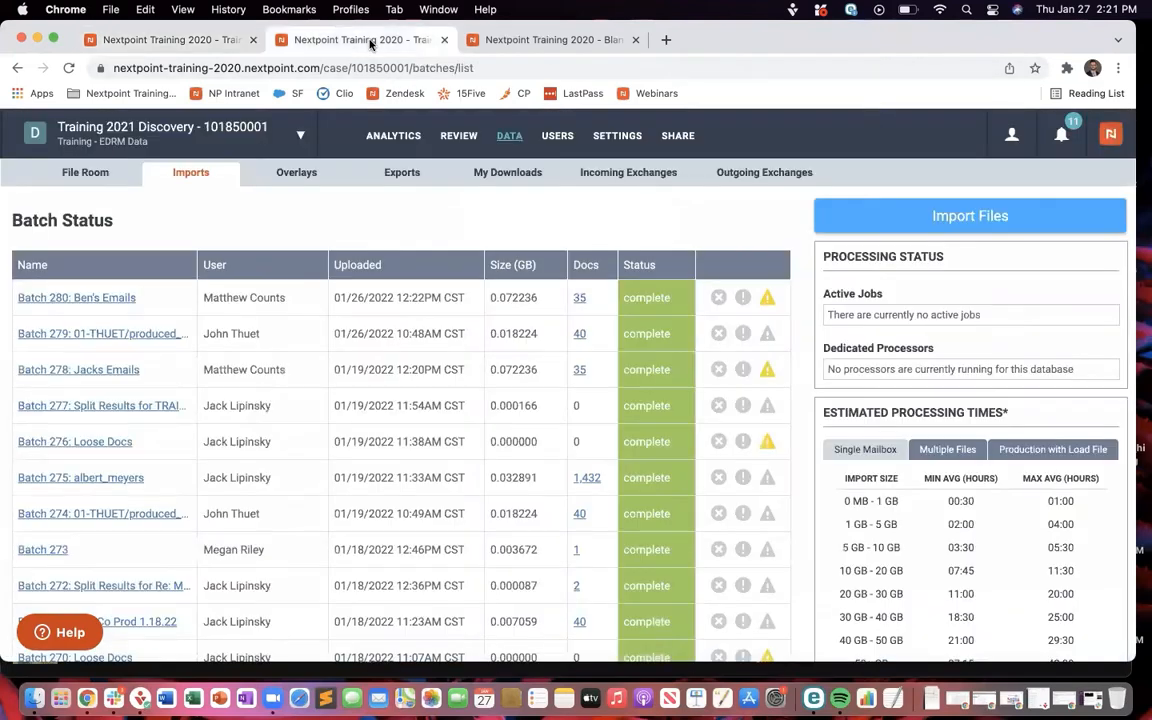
{"action": "left_click", "coordinate": [451, 137]}
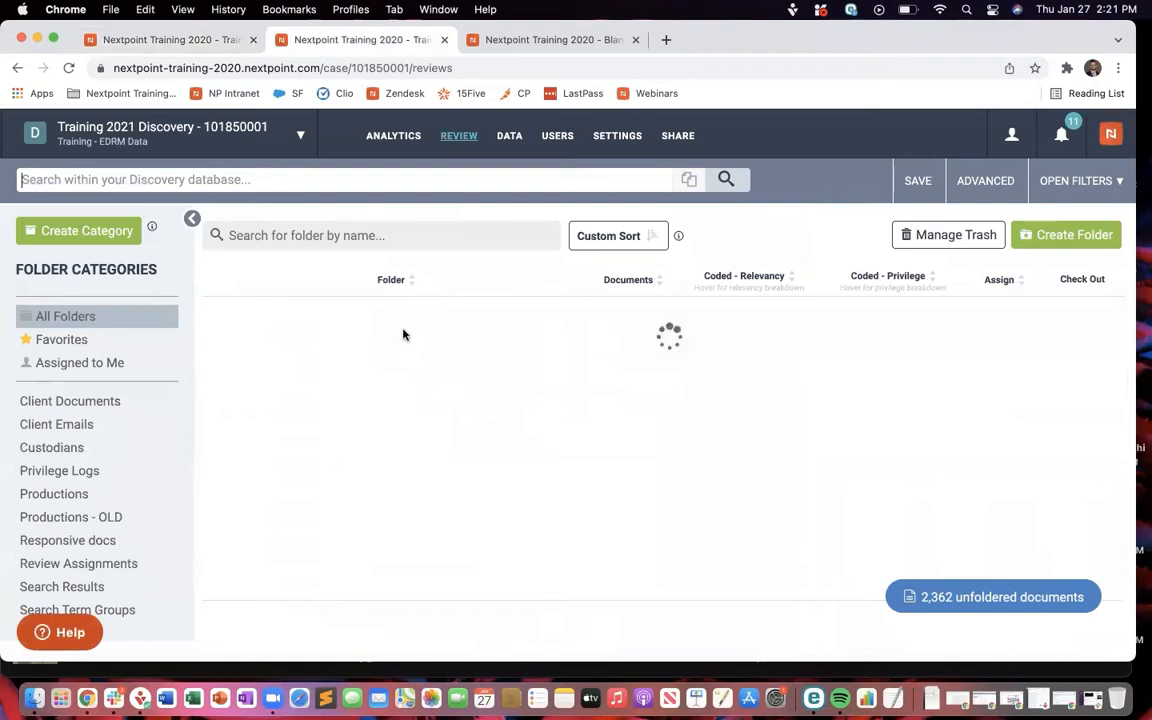
{"action": "scroll", "coordinate": [289, 479], "scroll_direction": "down", "scroll_amount": 15}
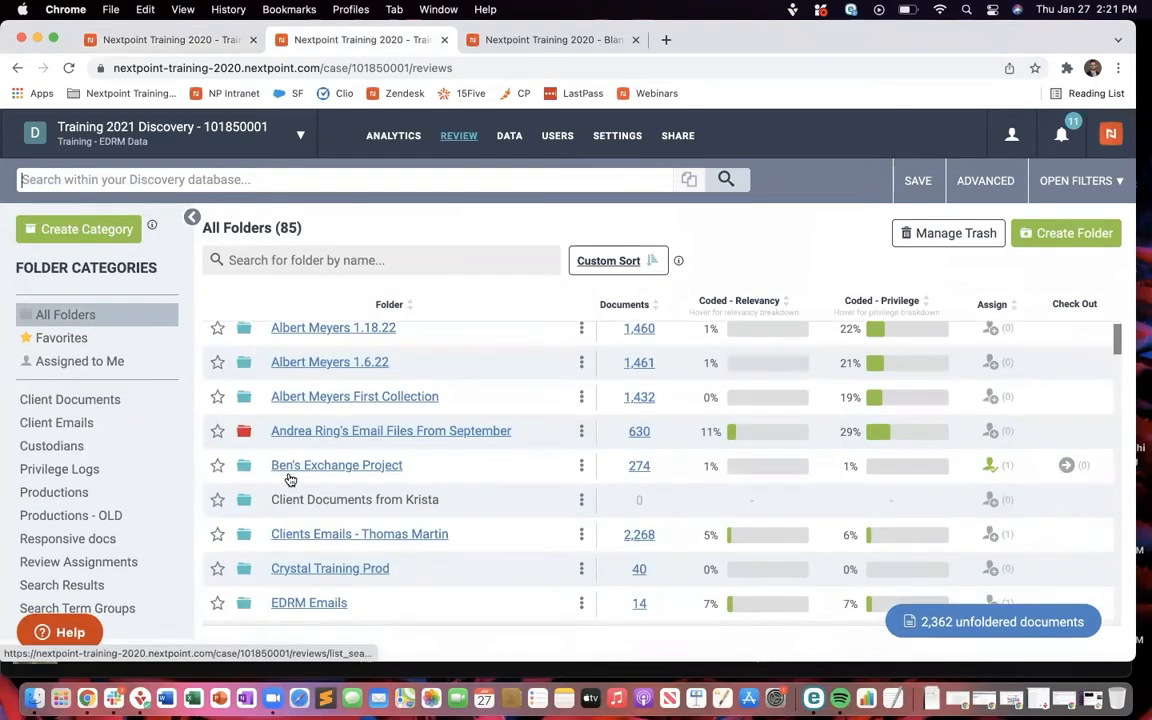
{"action": "scroll", "coordinate": [289, 479], "scroll_direction": "down", "scroll_amount": 5}
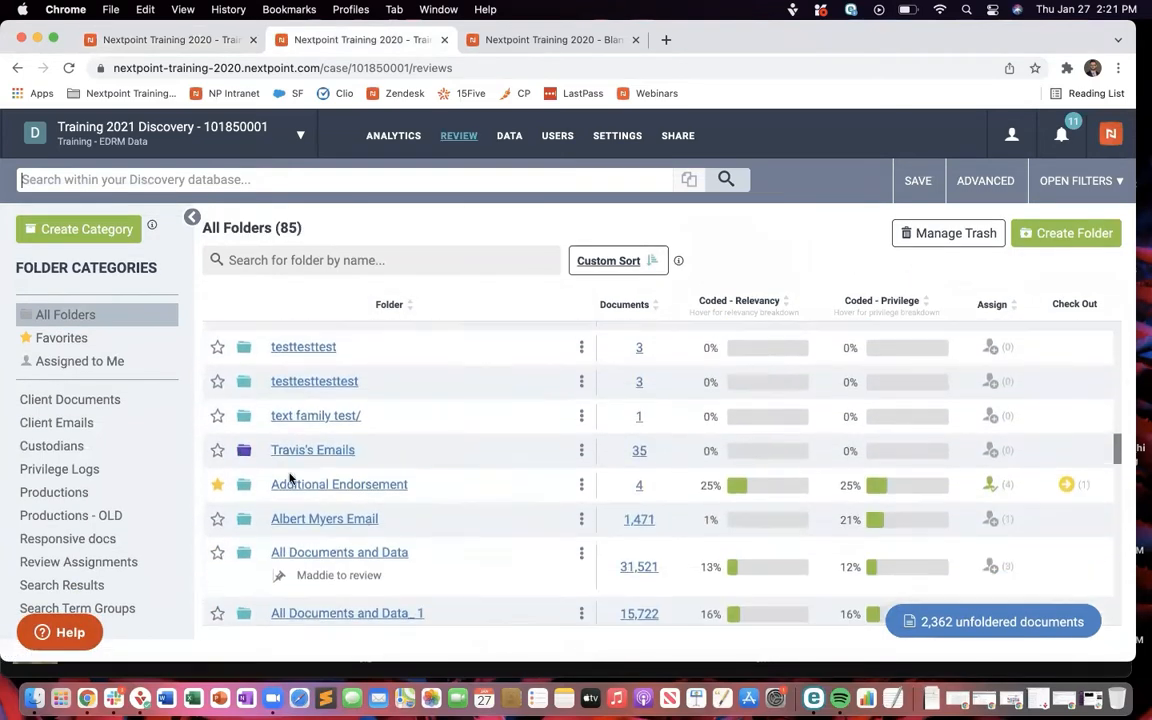
{"action": "scroll", "coordinate": [290, 479], "scroll_direction": "up", "scroll_amount": 10}
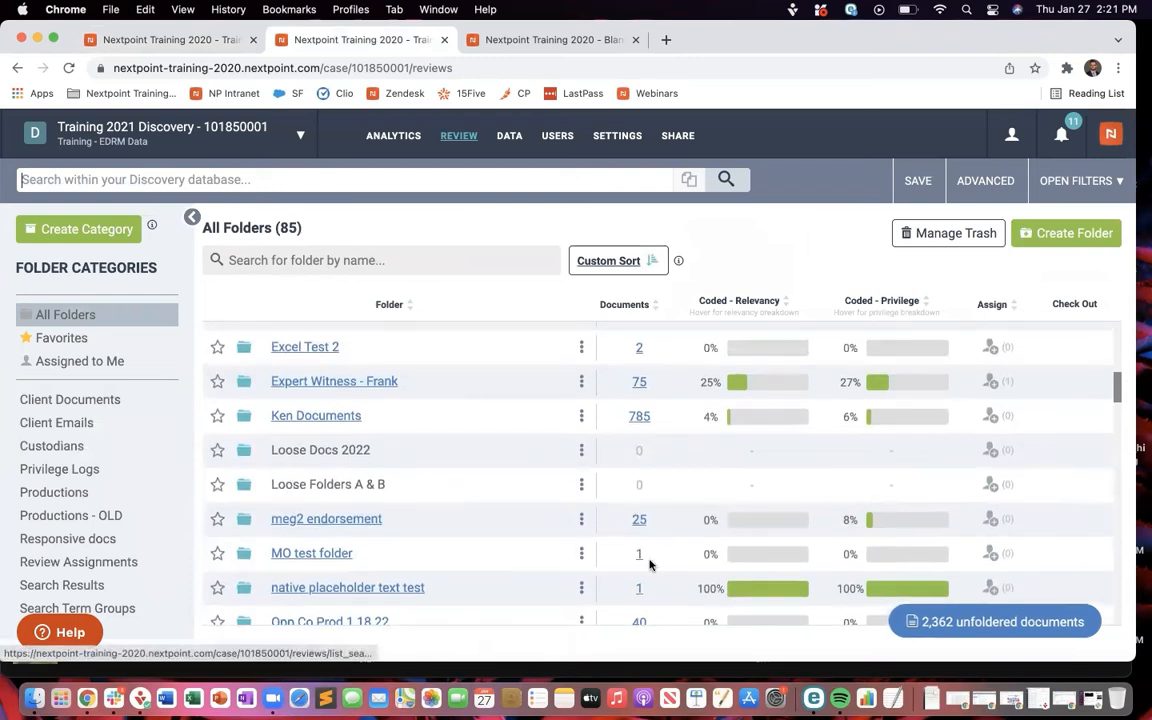
{"action": "left_click", "coordinate": [1050, 623]}
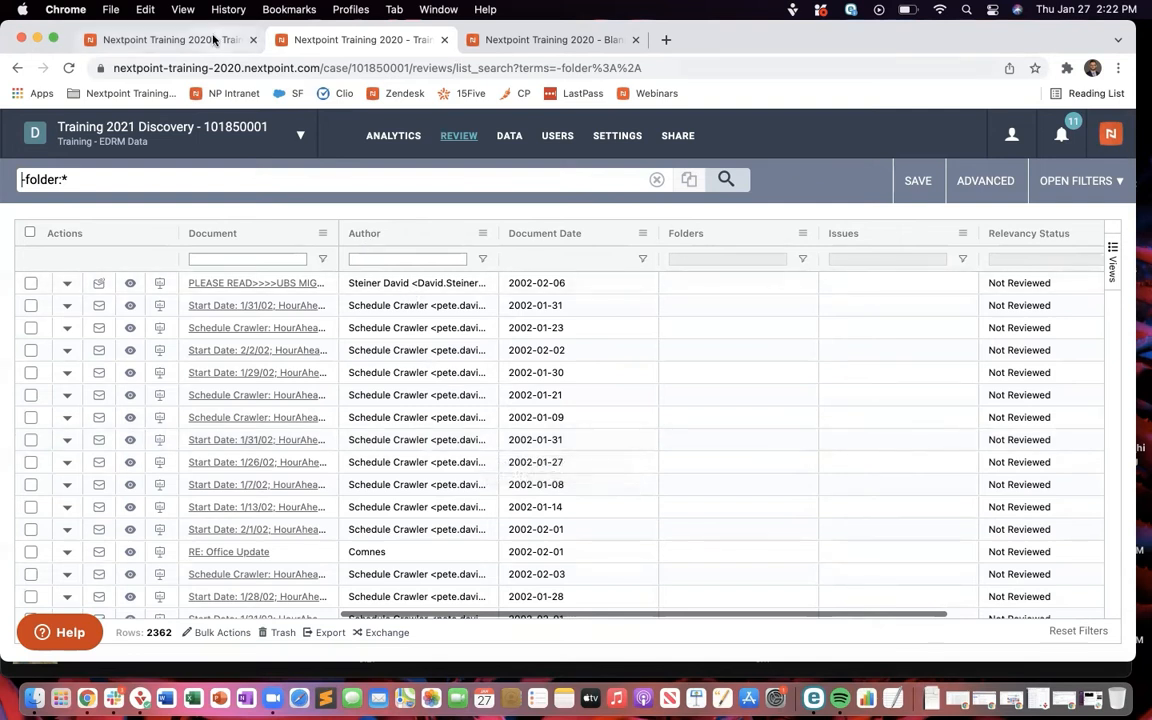
Back in the import settings, create a destination folder named with the custodian's full name followed by 1.27.22.
{"action": "left_click", "coordinate": [170, 39]}
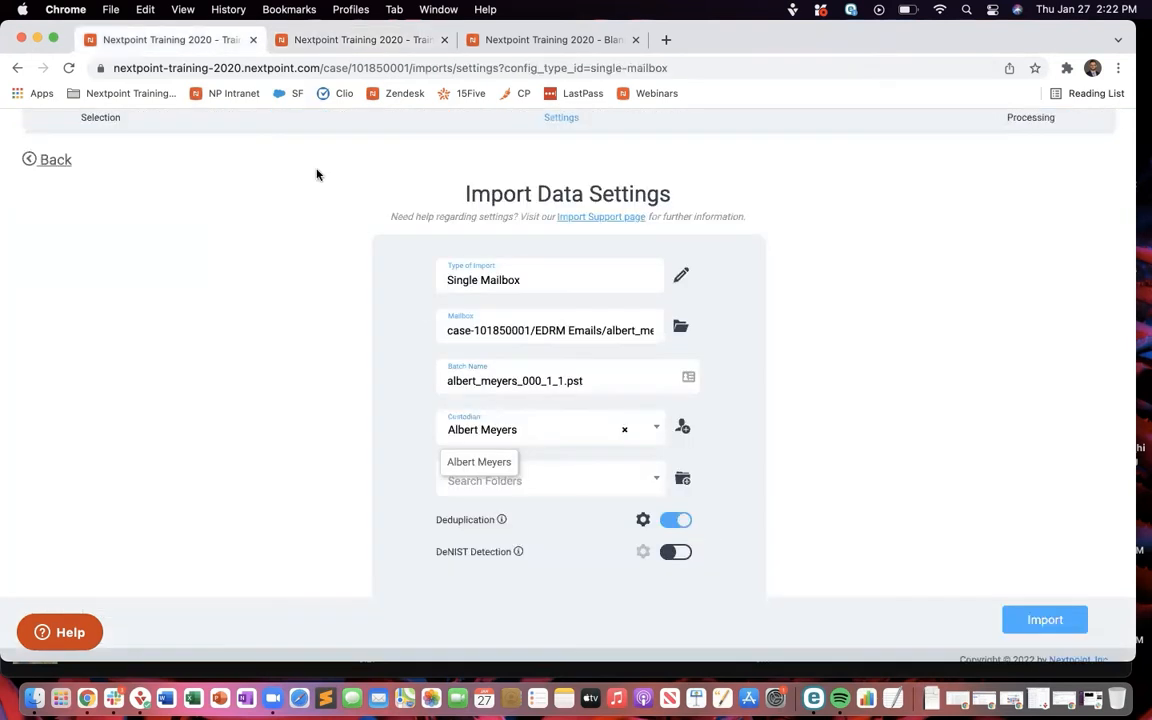
{"action": "left_click", "coordinate": [683, 482]}
{"action": "type", "text": "Albert Meyers 1.18.22"}
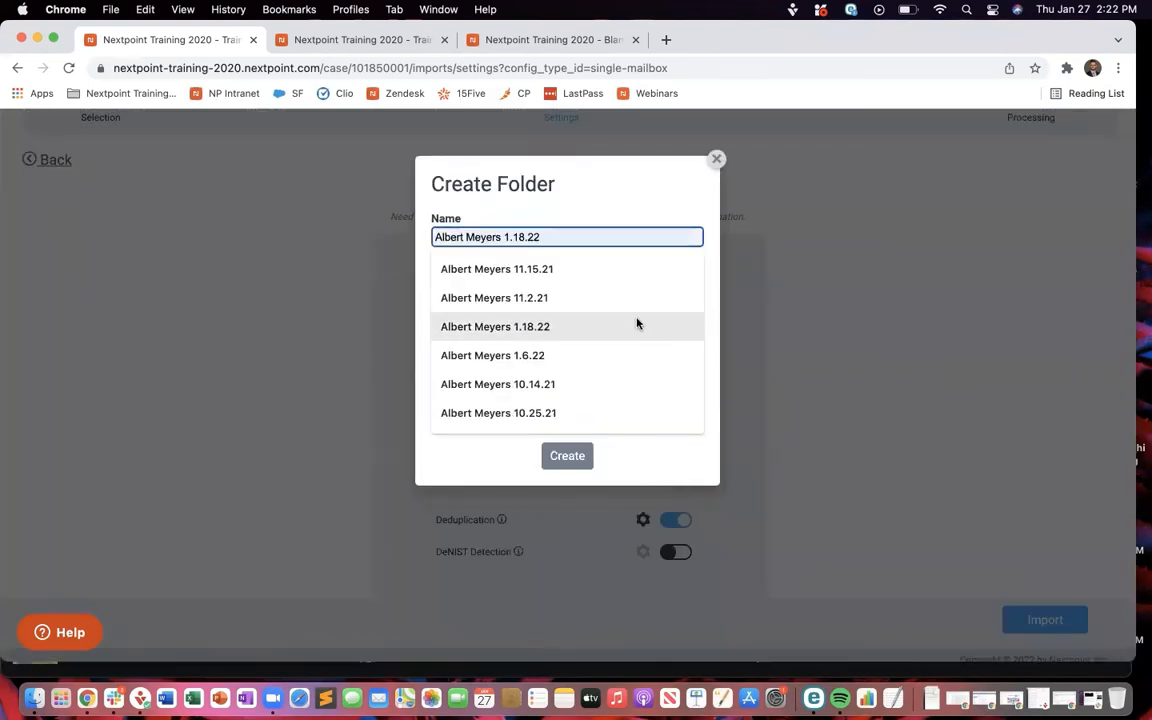
{"action": "left_click", "coordinate": [637, 324]}
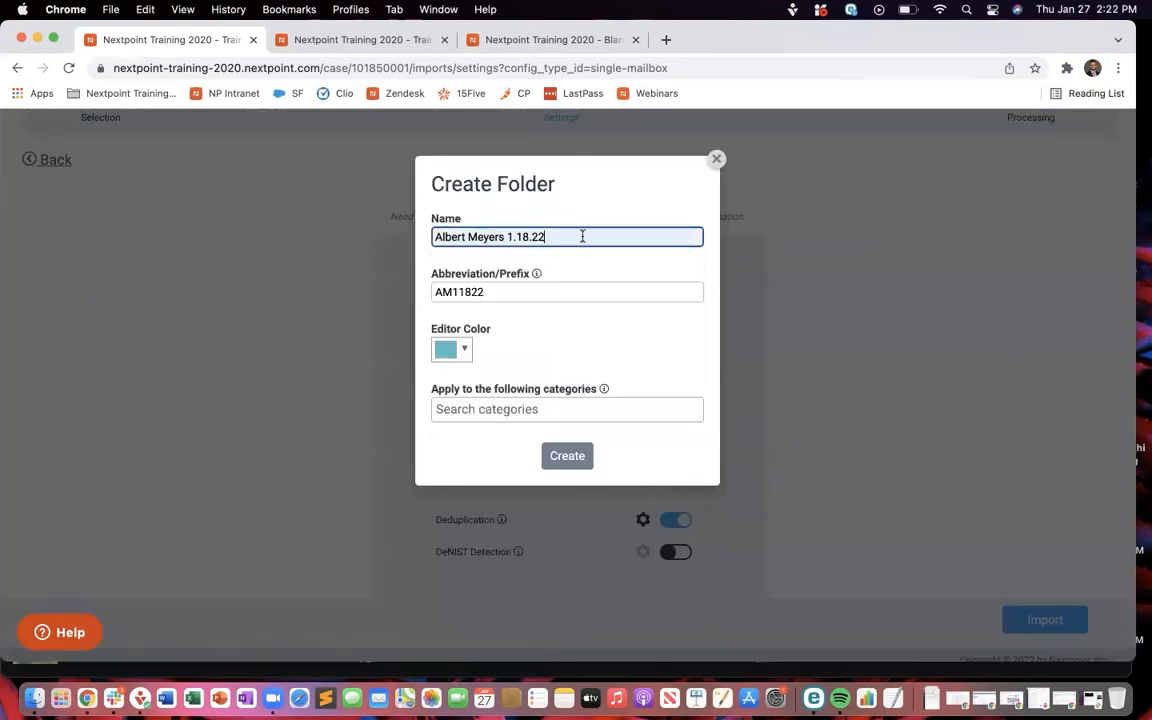
{"action": "double_click", "coordinate": [526, 236]}
{"action": "type", "text": "27"}
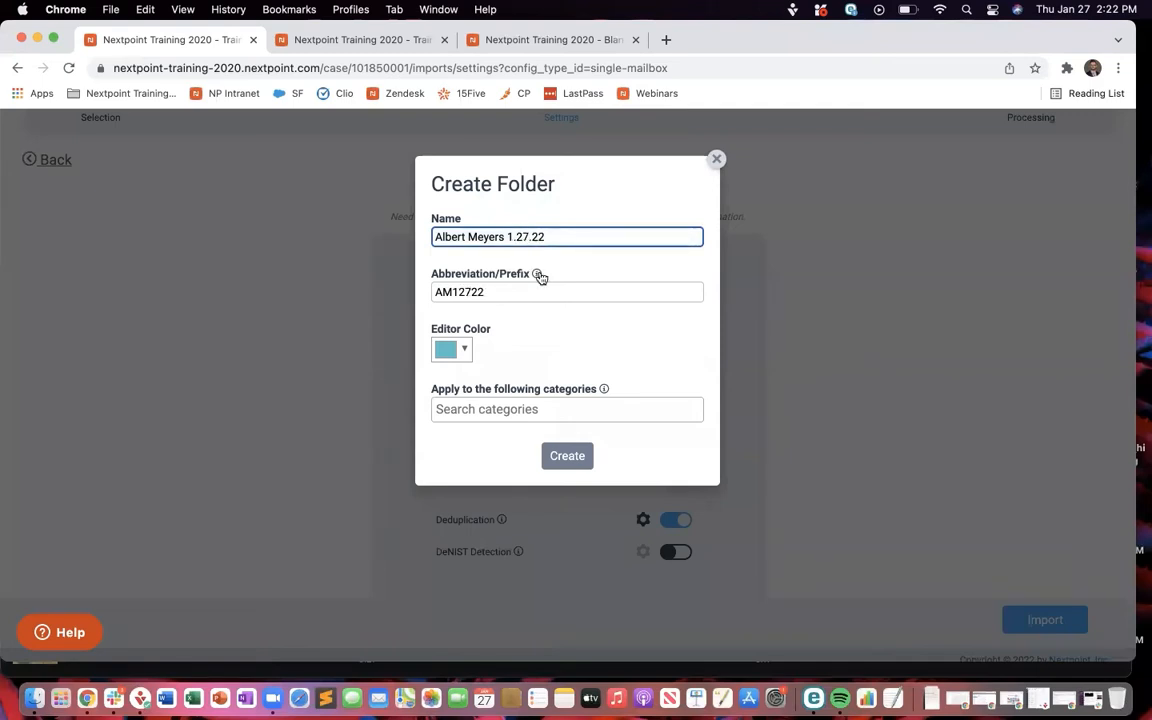
{"action": "left_click", "coordinate": [568, 456]}
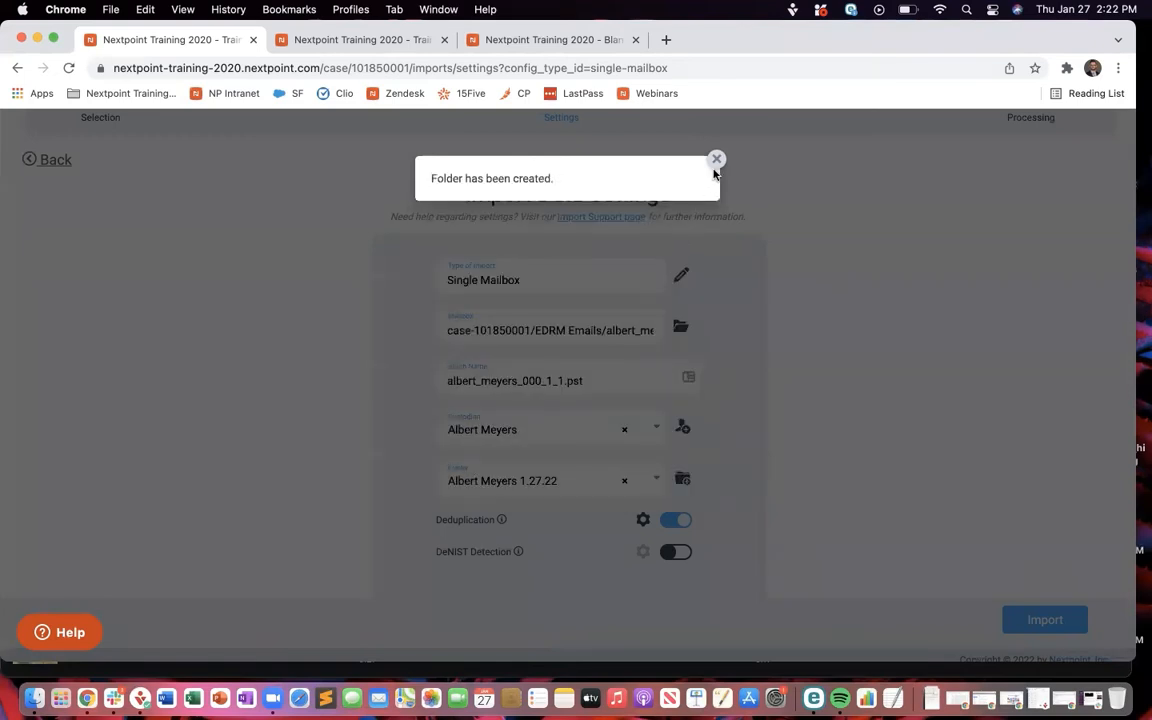
{"action": "left_click", "coordinate": [716, 159]}
Start the mailbox import and open the new batch's report from the Batch Status list.
{"action": "scroll", "coordinate": [741, 402], "scroll_direction": "down", "scroll_amount": 1}
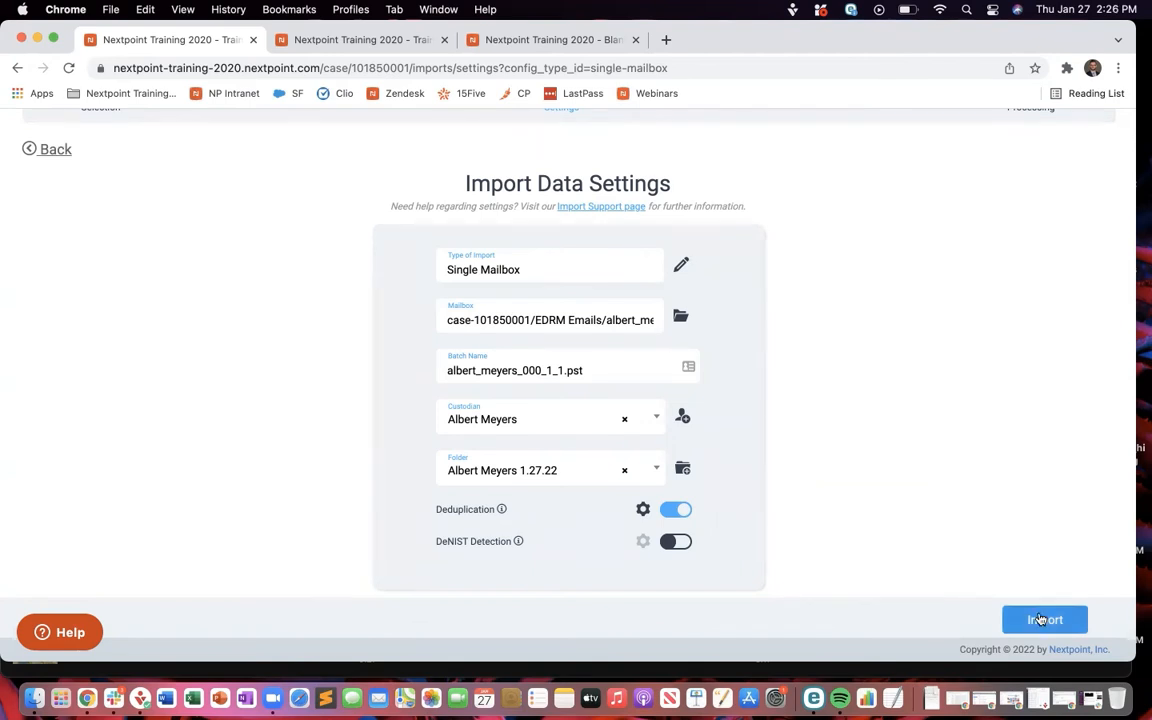
{"action": "left_click", "coordinate": [1040, 620]}
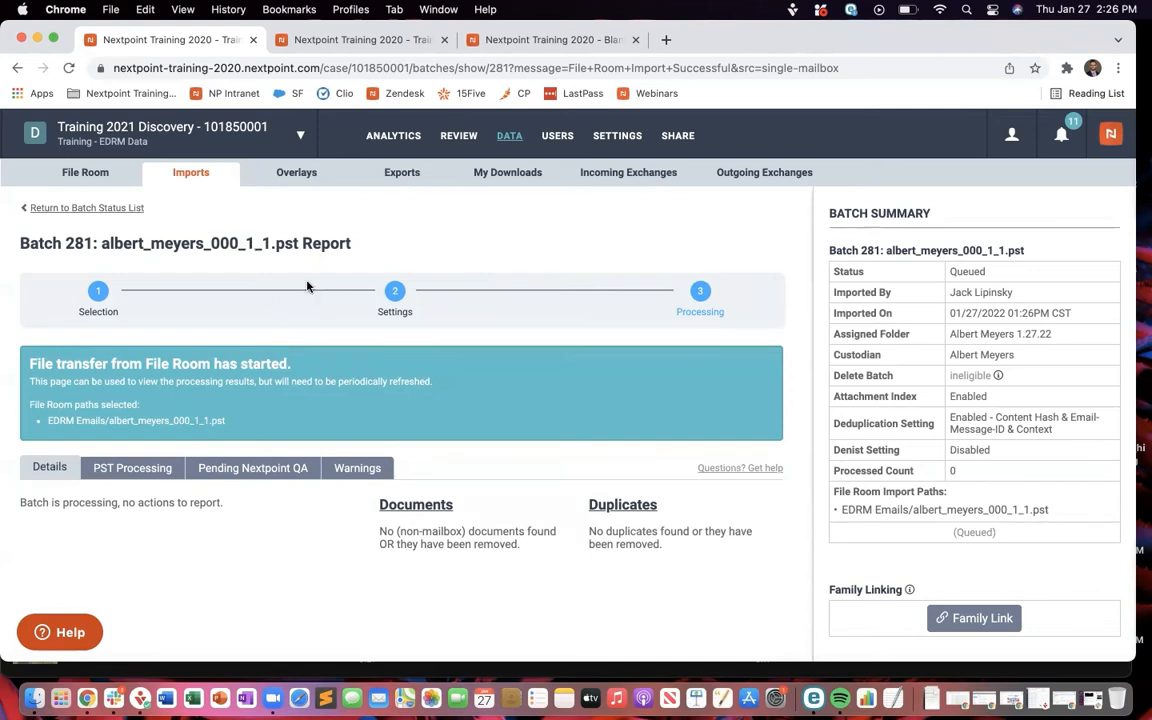
{"action": "left_click", "coordinate": [201, 174]}
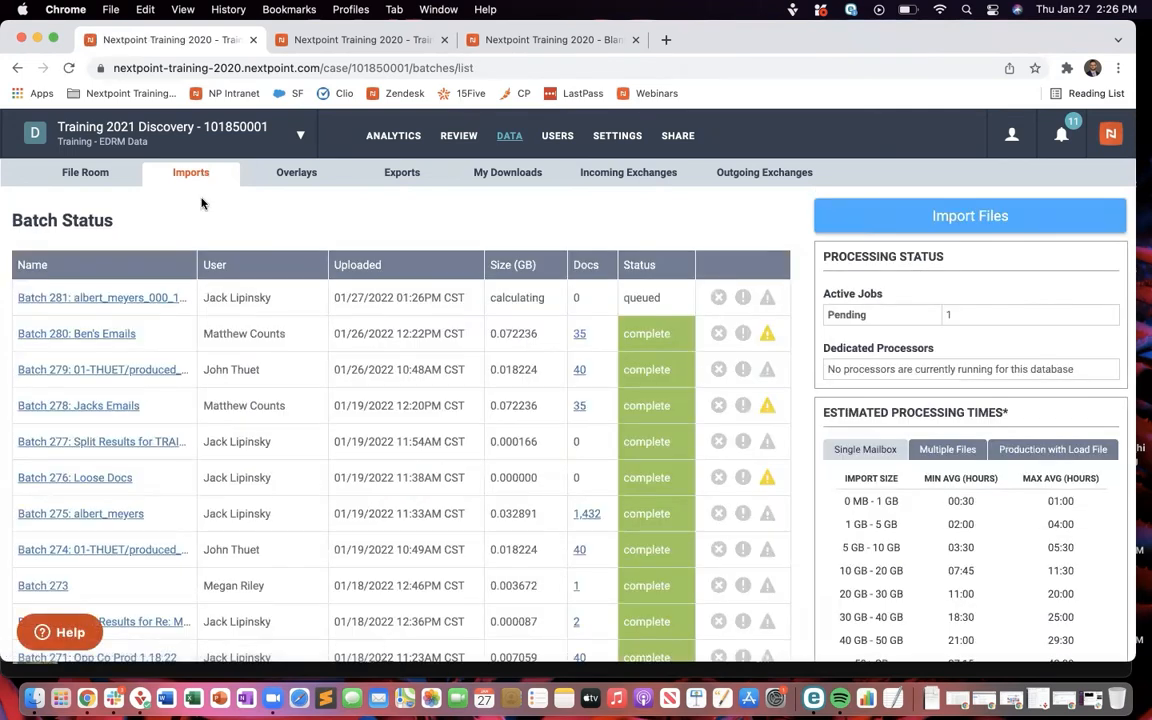
{"action": "left_click", "coordinate": [135, 302]}
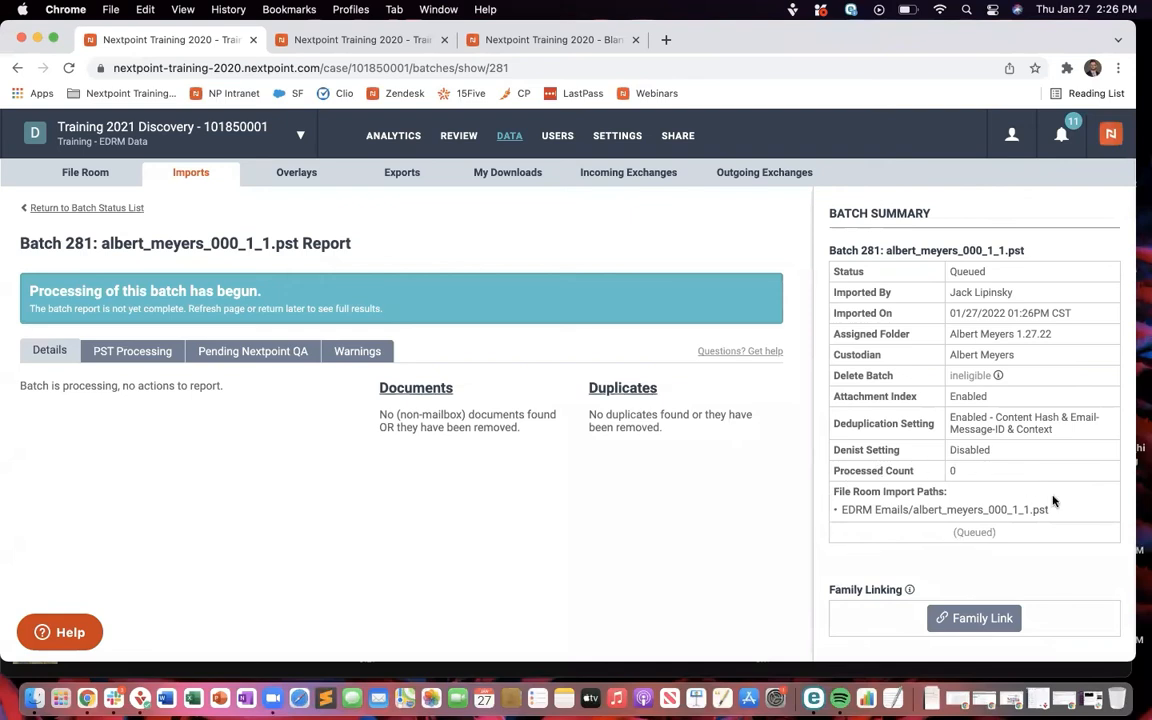
Review the File Room import path in the batch summary and return to the Batch Status list to check the import's progress.
{"action": "left_click_drag", "start_coordinate": [800, 508], "coordinate": [1031, 526]}
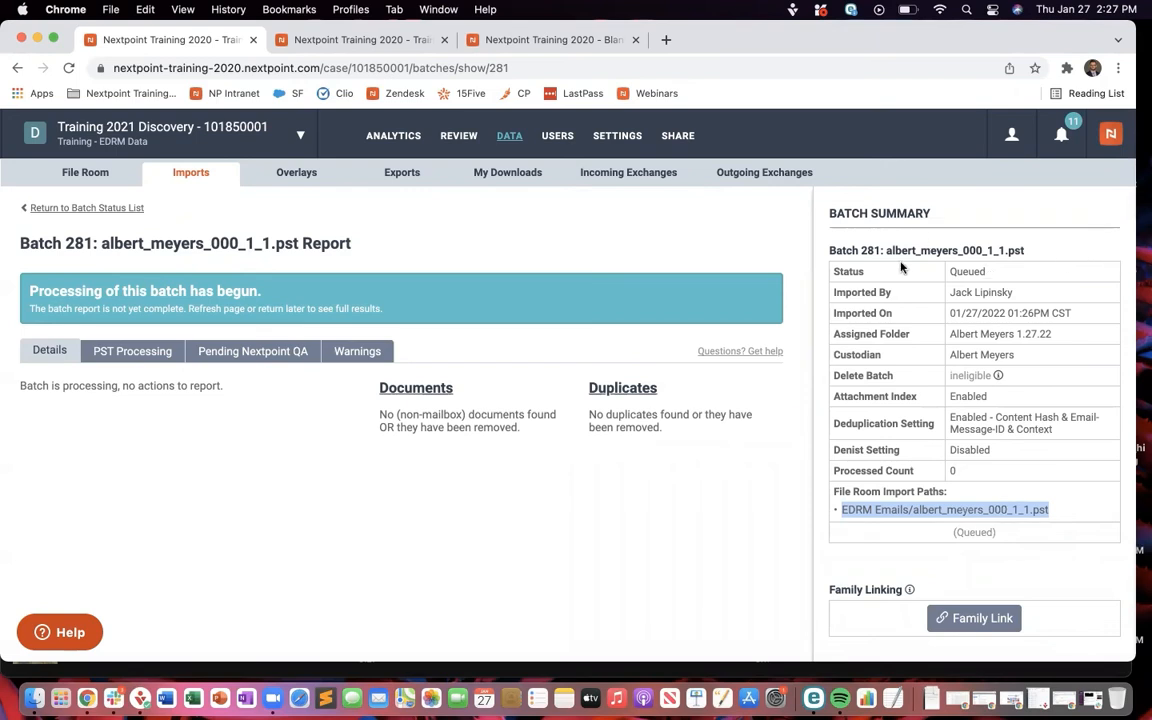
{"action": "left_click", "coordinate": [206, 173]}
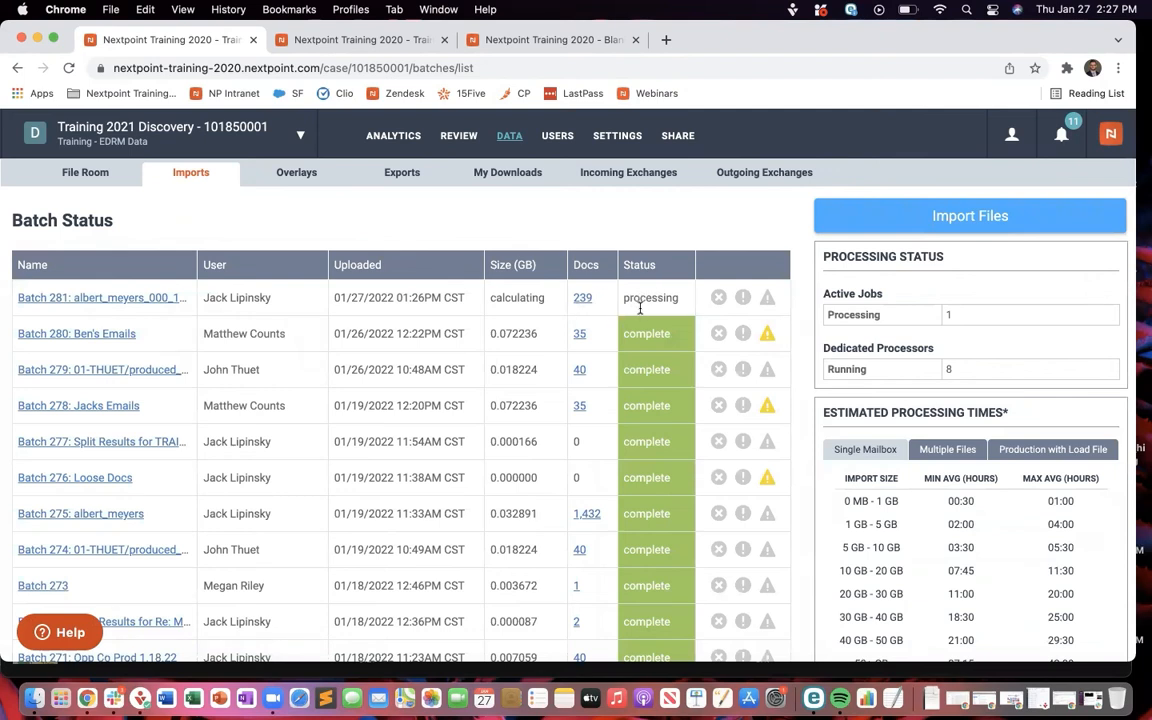
{"action": "left_click", "coordinate": [212, 176]}
Open the EDRM Emails folder in the File Room and select the 180.2 MB PST mailbox.
{"action": "left_click", "coordinate": [120, 184]}
{"action": "scroll", "coordinate": [234, 404], "scroll_direction": "down", "scroll_amount": 5}
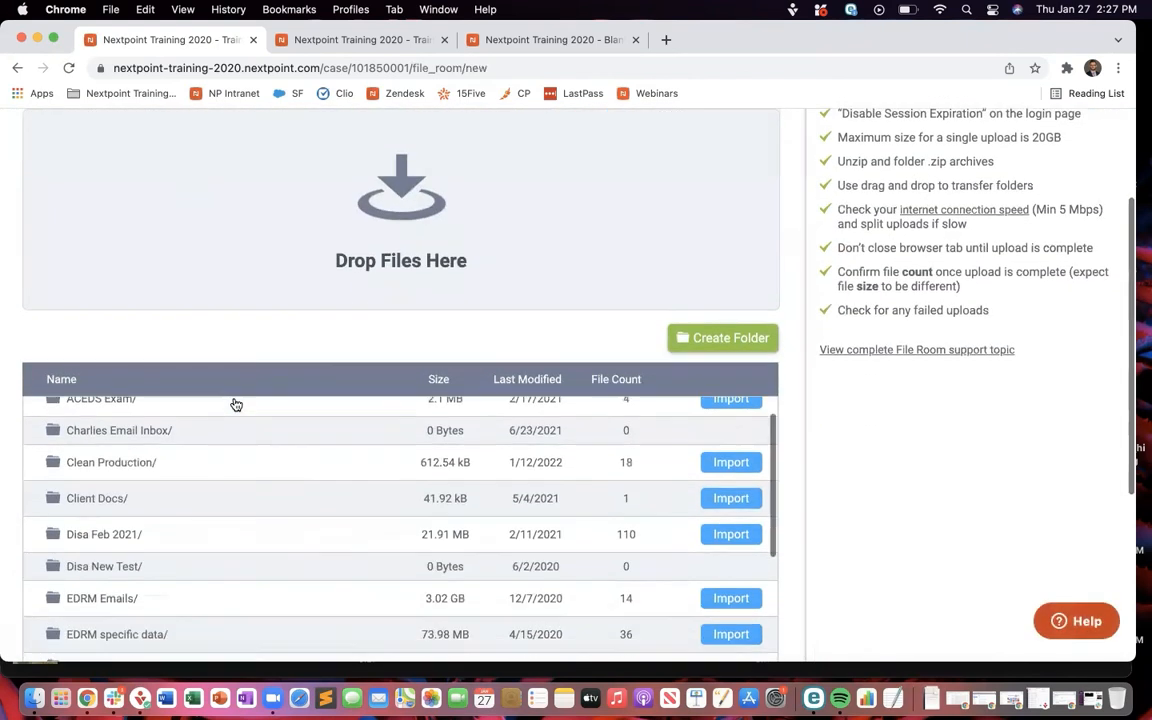
{"action": "left_click", "coordinate": [118, 544]}
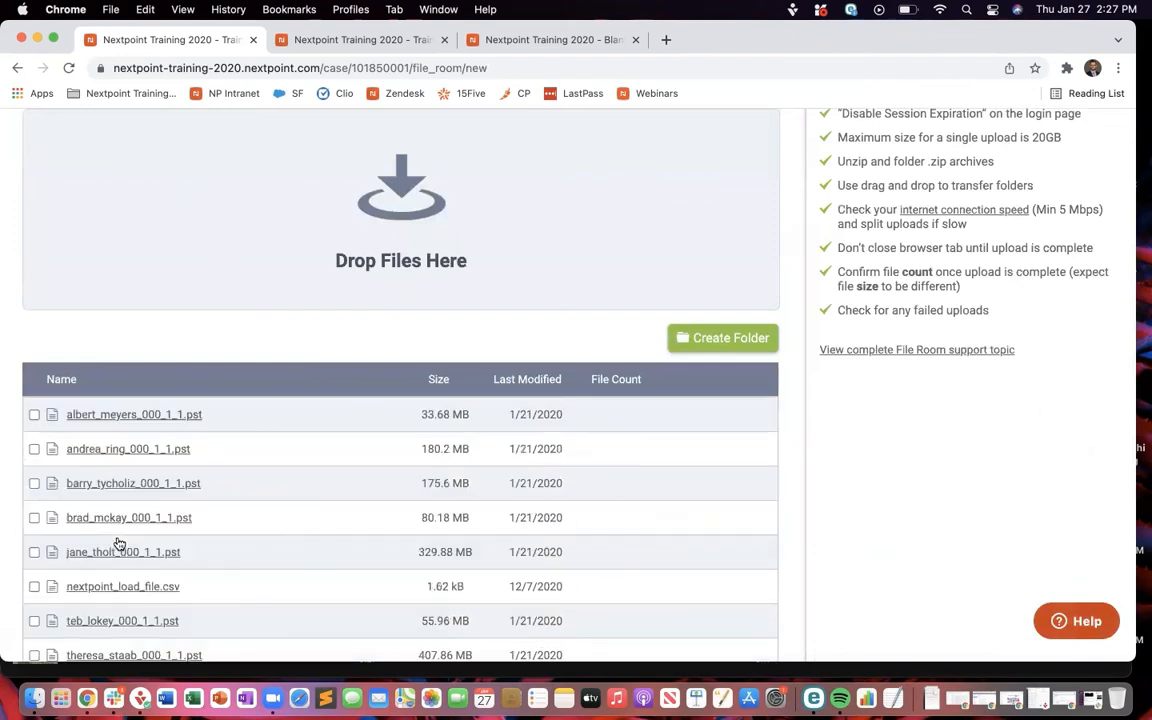
{"action": "left_click", "coordinate": [34, 449]}
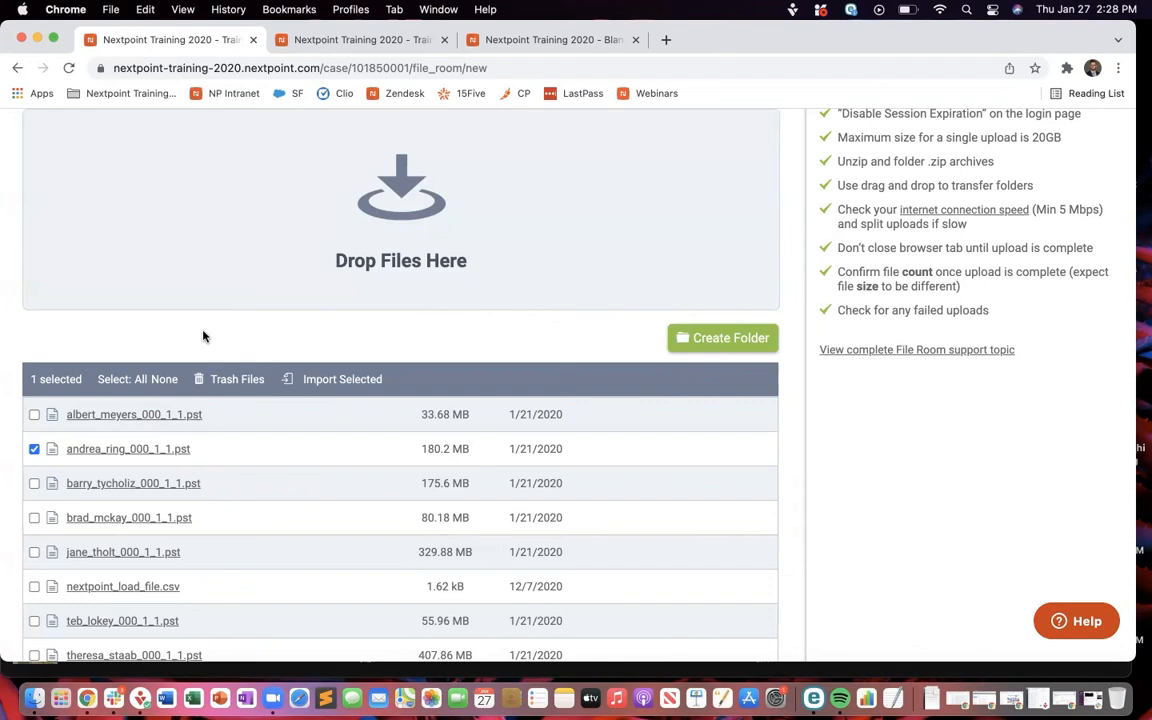
Return to the File Room's main folder list and begin an import of the whole EDRM Emails folder, bringing up its import settings.
{"action": "scroll", "coordinate": [202, 336], "scroll_direction": "up", "scroll_amount": 3}
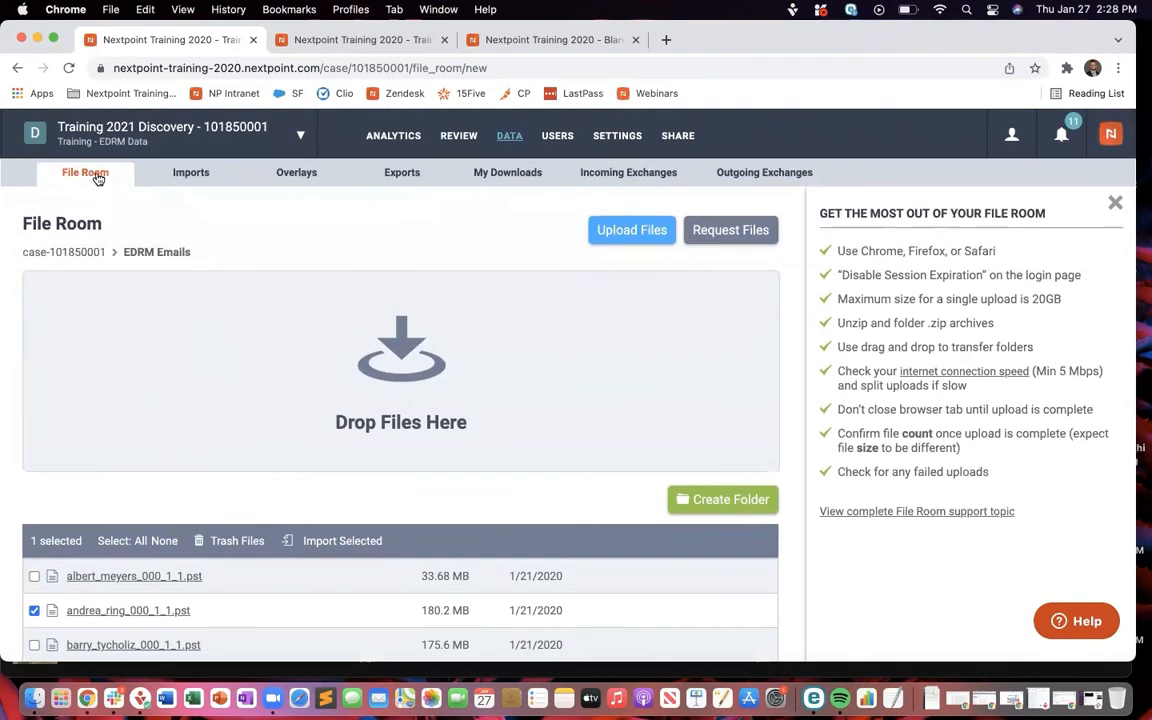
{"action": "left_click", "coordinate": [98, 176]}
{"action": "scroll", "coordinate": [346, 438], "scroll_direction": "down", "scroll_amount": 5}
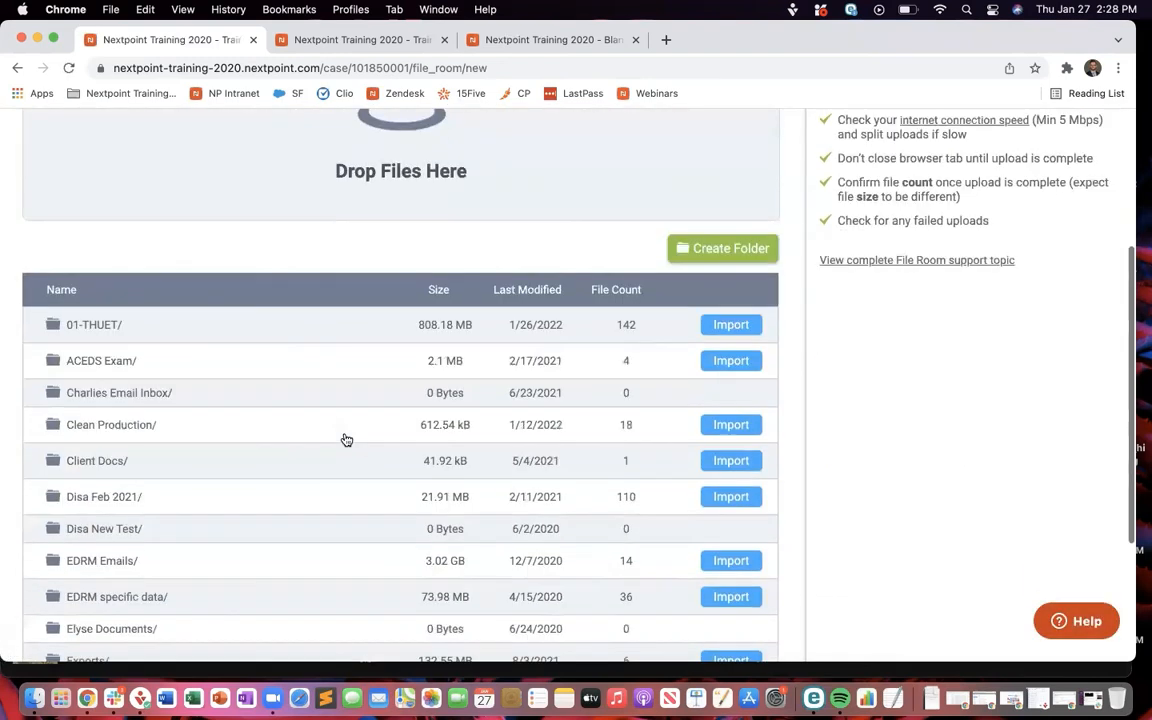
{"action": "scroll", "coordinate": [346, 440], "scroll_direction": "down", "scroll_amount": 3}
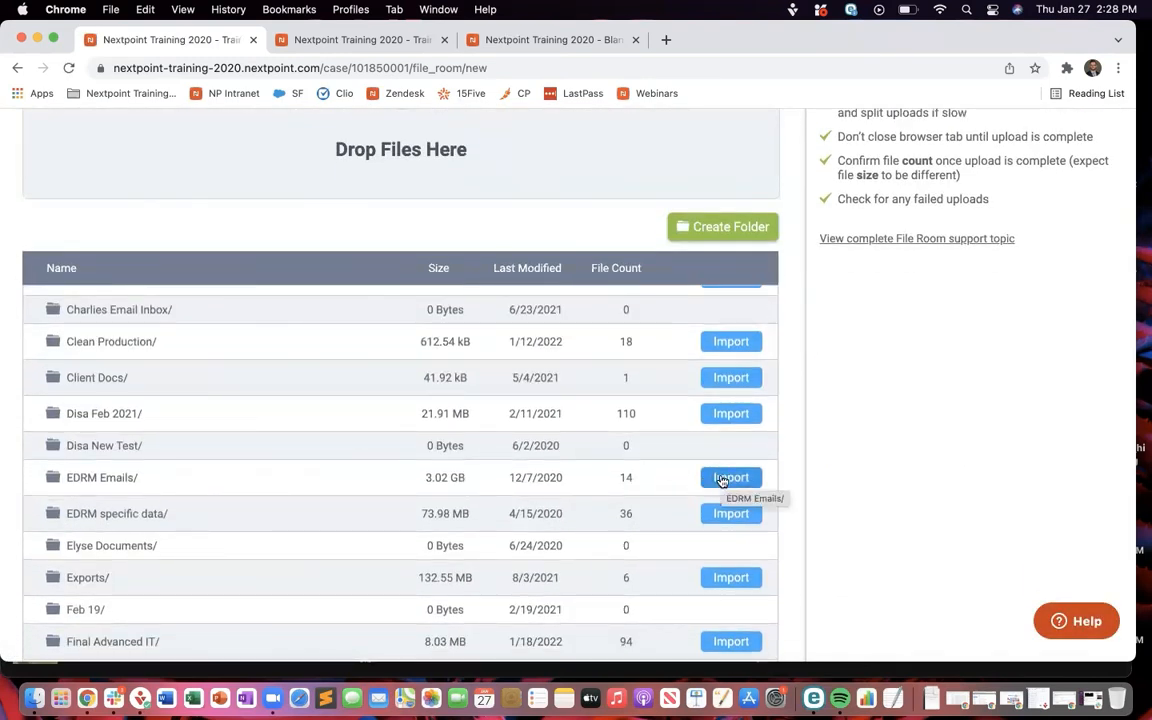
{"action": "left_click", "coordinate": [722, 480]}
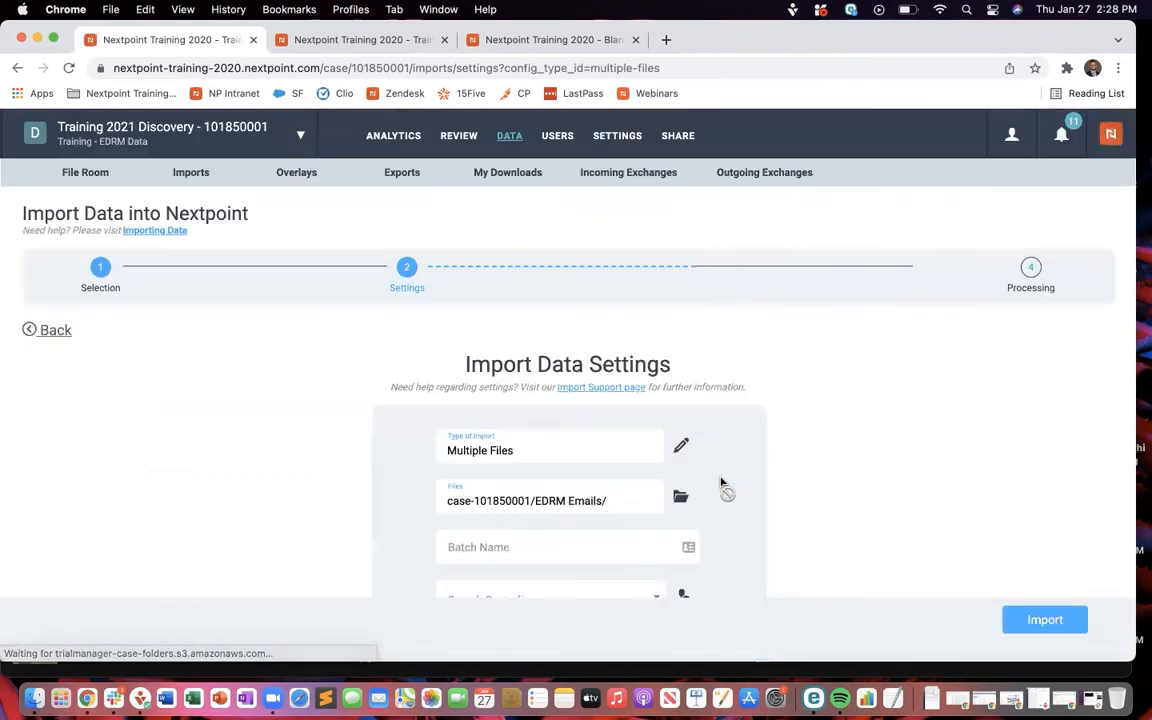
{"action": "scroll", "coordinate": [789, 352], "scroll_direction": "down", "scroll_amount": 3}
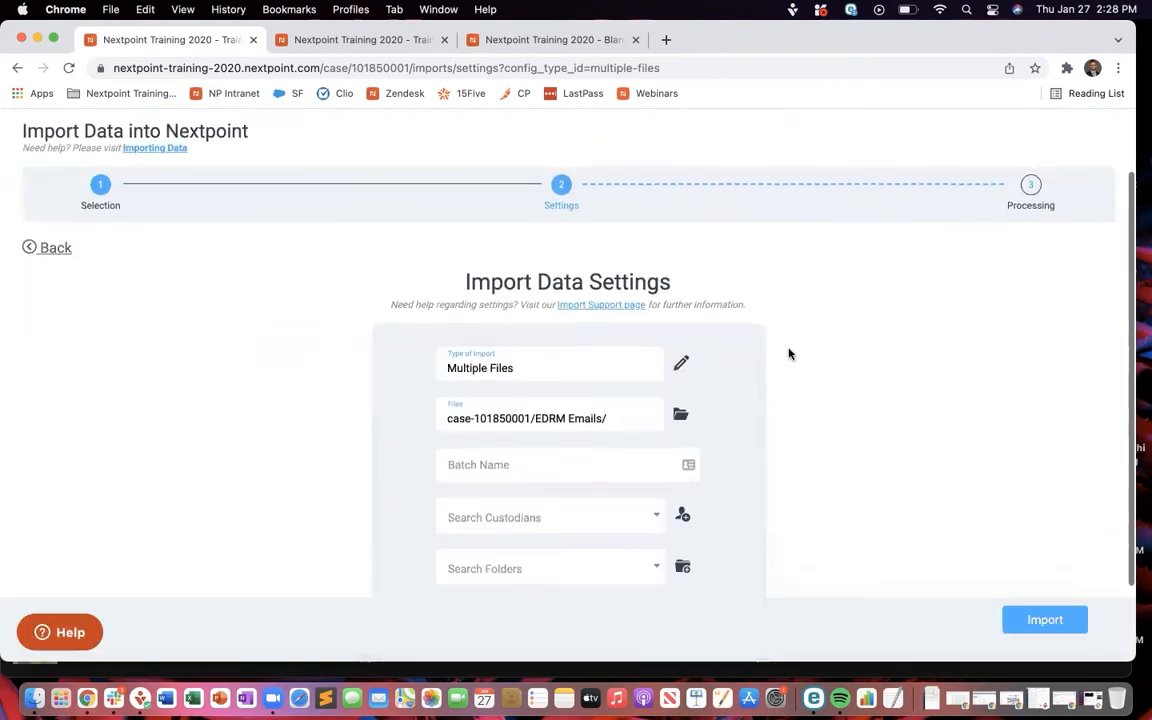